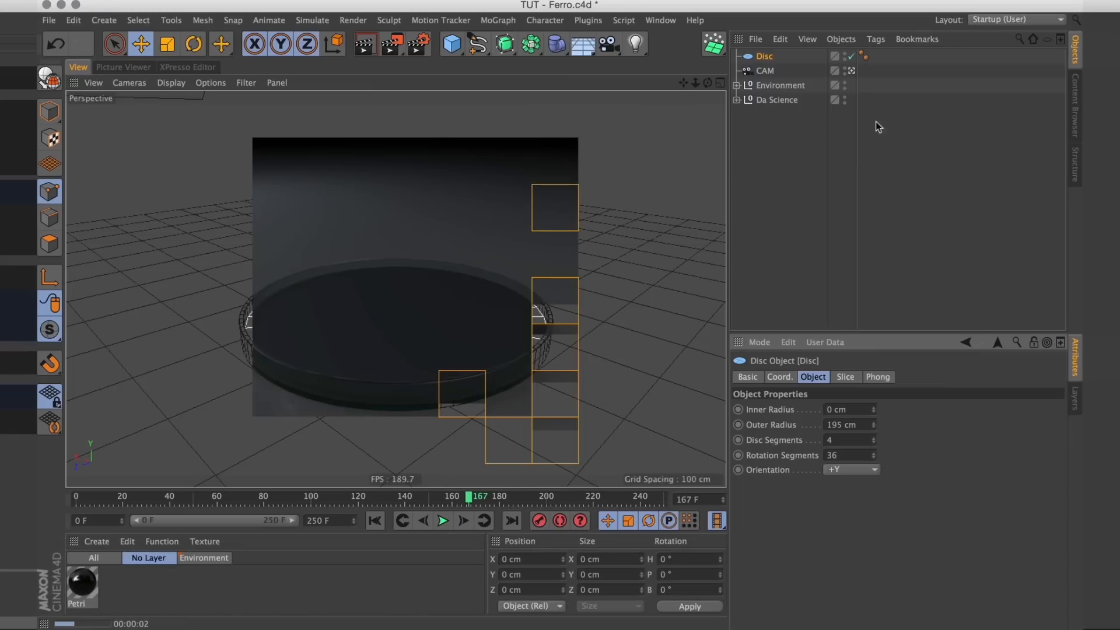
Set the Disc's Rotation Segments to 100 and its Disc Segments to 50.
click(760, 56)
drag(874, 456, 873, 407)
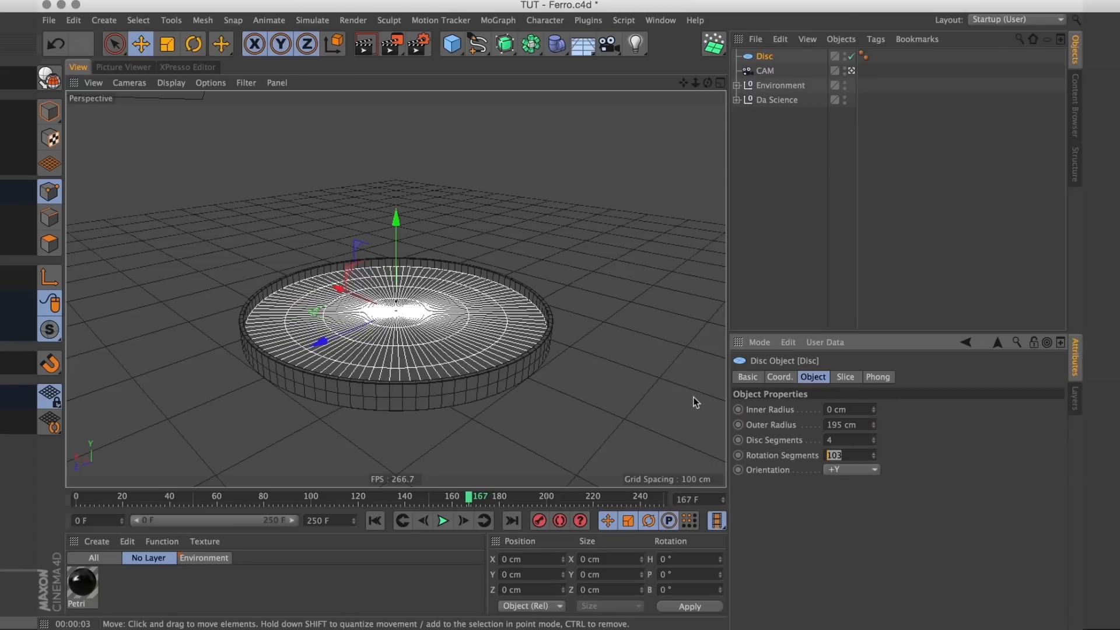
text(100)
key(Return)
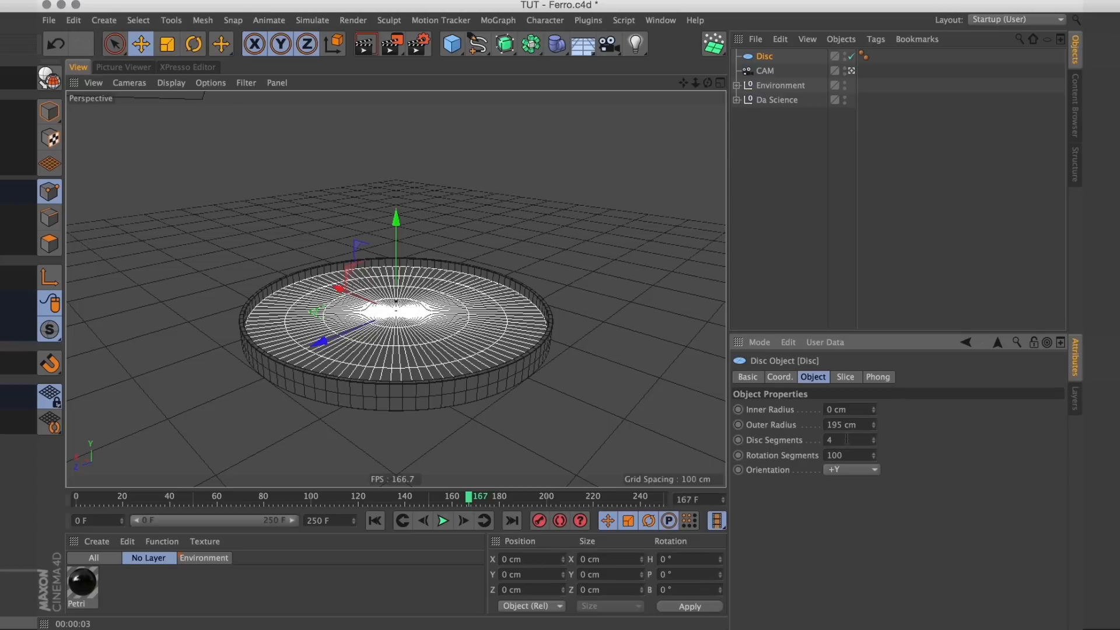
double_click(847, 440)
text(50)
key(Return)
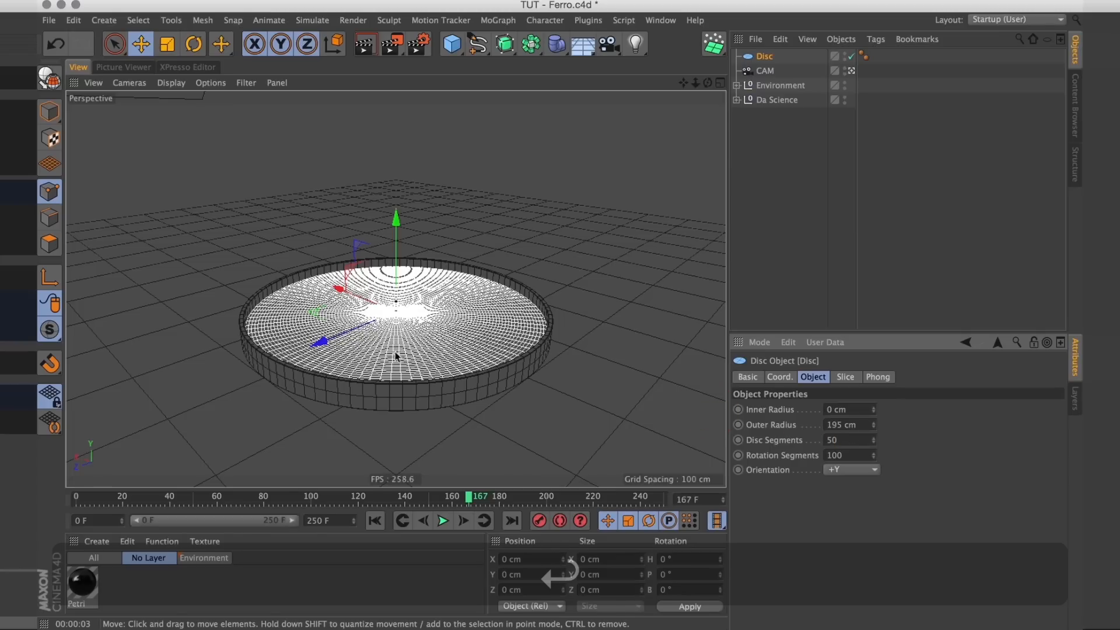
Add a Displacer deformer as a child of the Disc.
alt+drag(396, 356, 462, 357)
alt+right_drag(463, 358, 451, 321)
alt+drag(449, 321, 442, 274)
alt+right_drag(443, 275, 386, 287)
alt+middle_drag(435, 303, 405, 290)
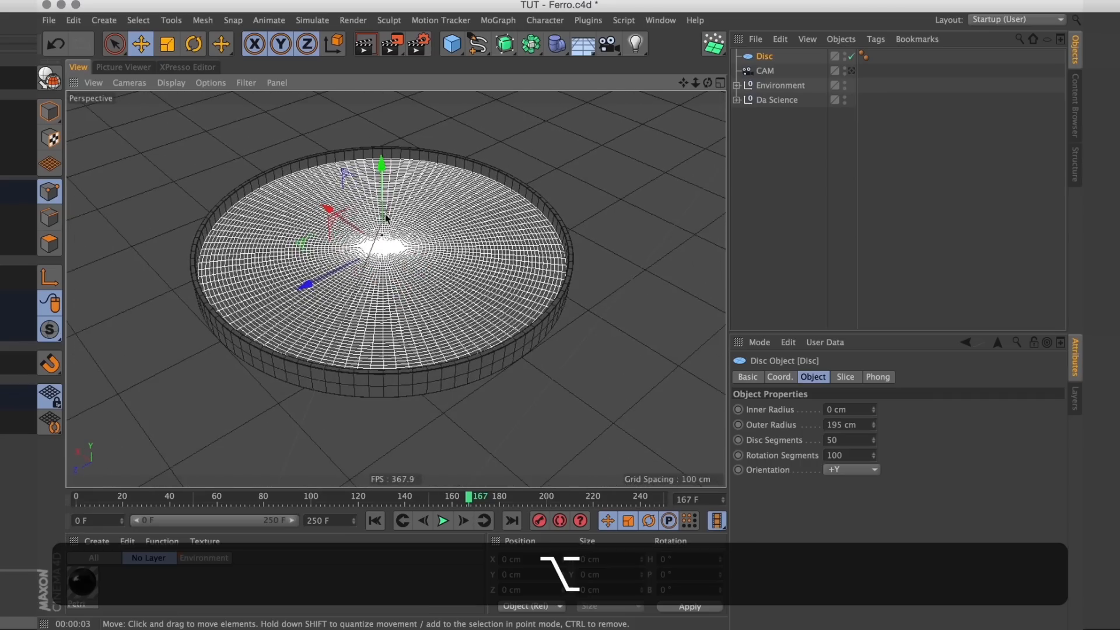
alt+middle_drag(385, 218, 384, 244)
alt+right_drag(384, 244, 400, 296)
click(557, 46)
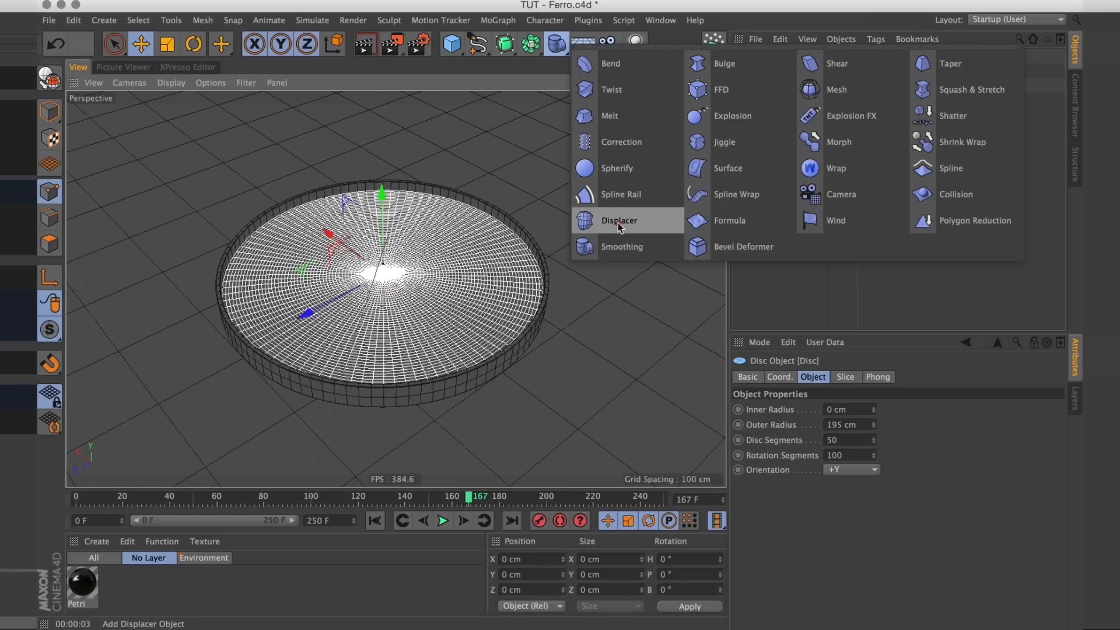
key(shift)
shift+click(619, 221)
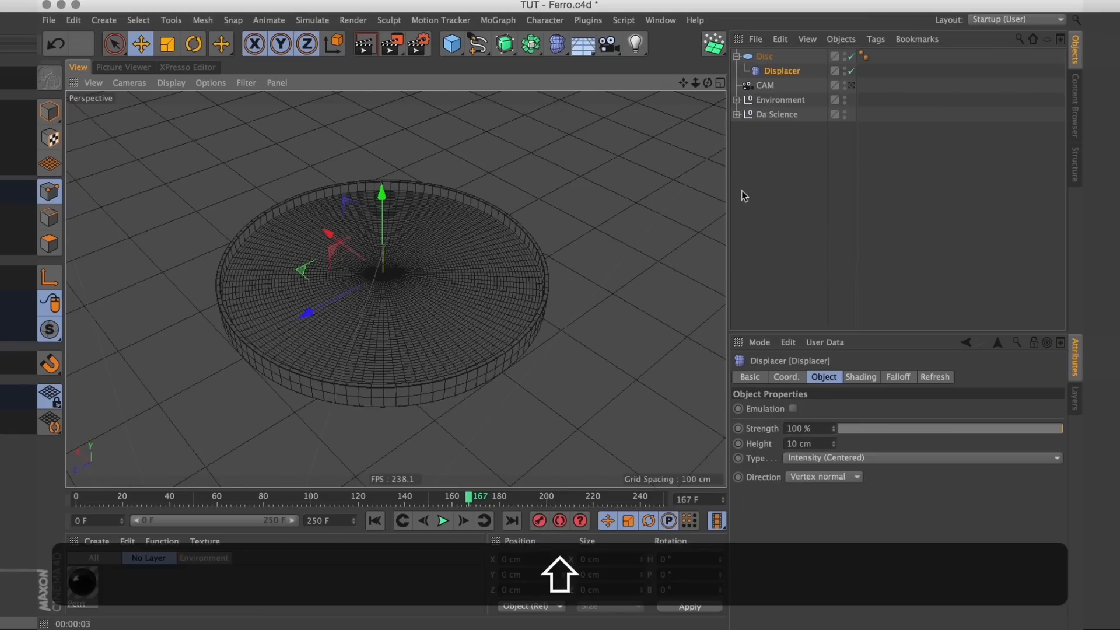
Assign a Layer shader to the Displacer's custom shading and open the shader's settings.
click(861, 377)
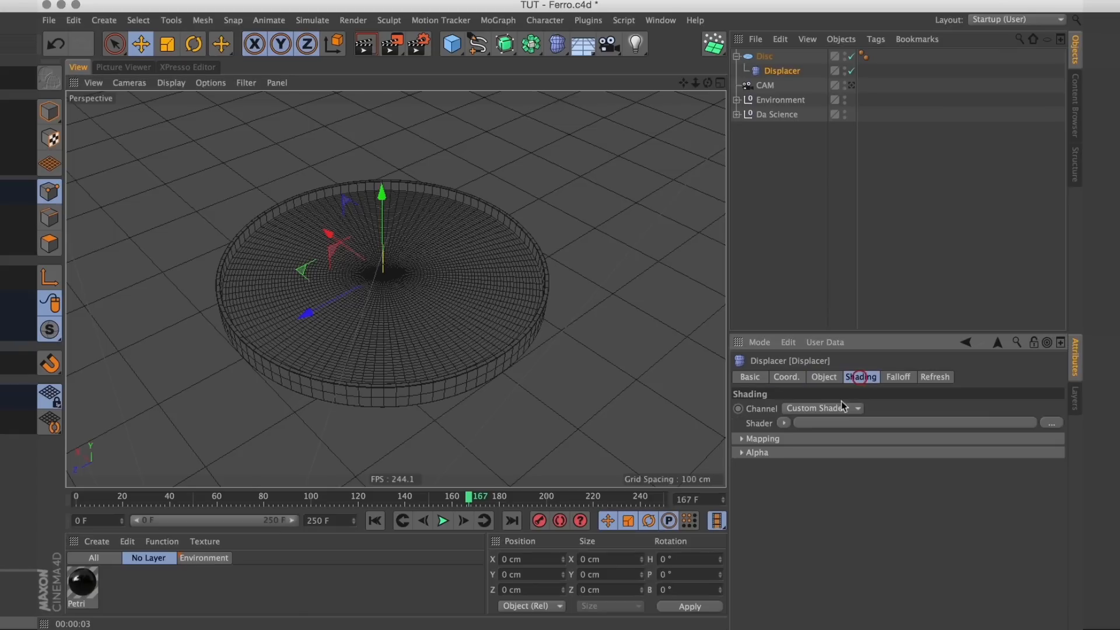
click(783, 424)
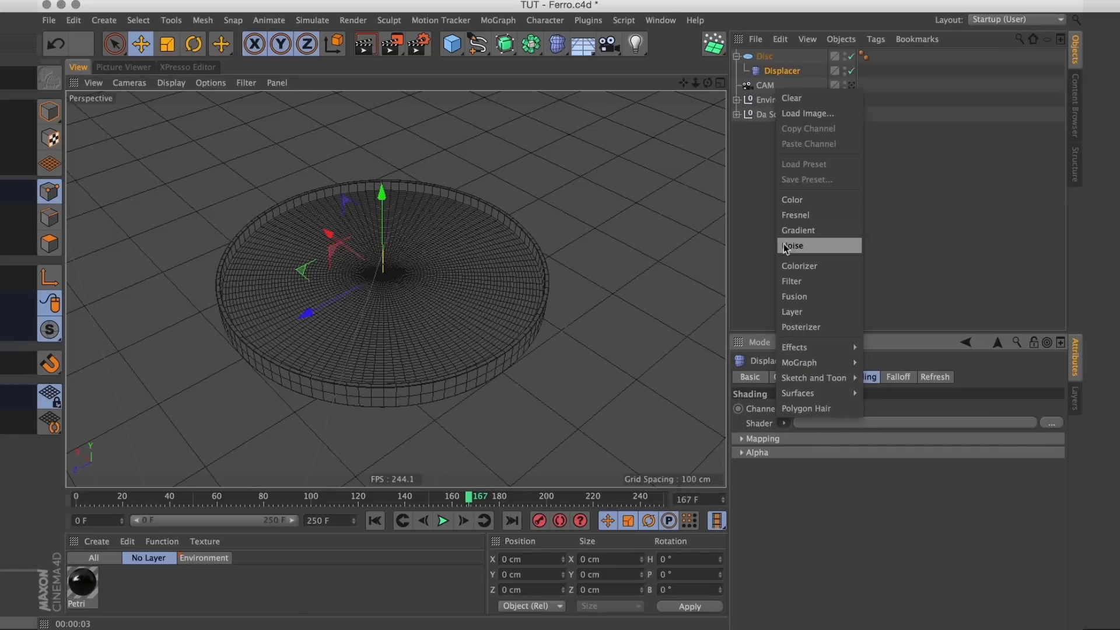
click(807, 317)
click(800, 454)
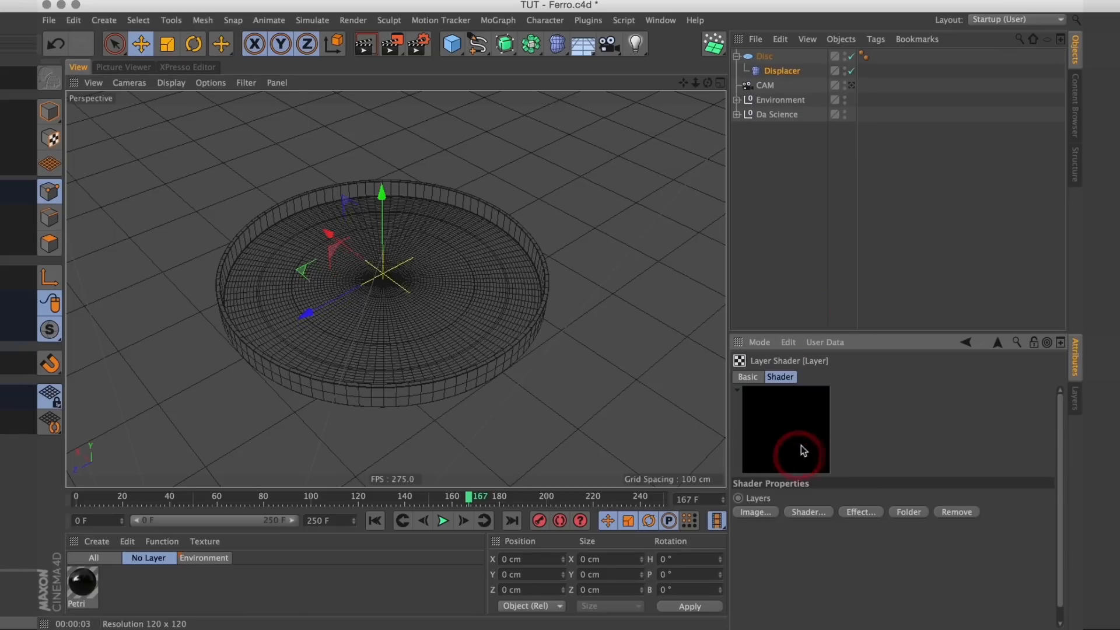
Add a Noise shader to the Layer shader and set its noise type to Voronoi 1.
click(809, 511)
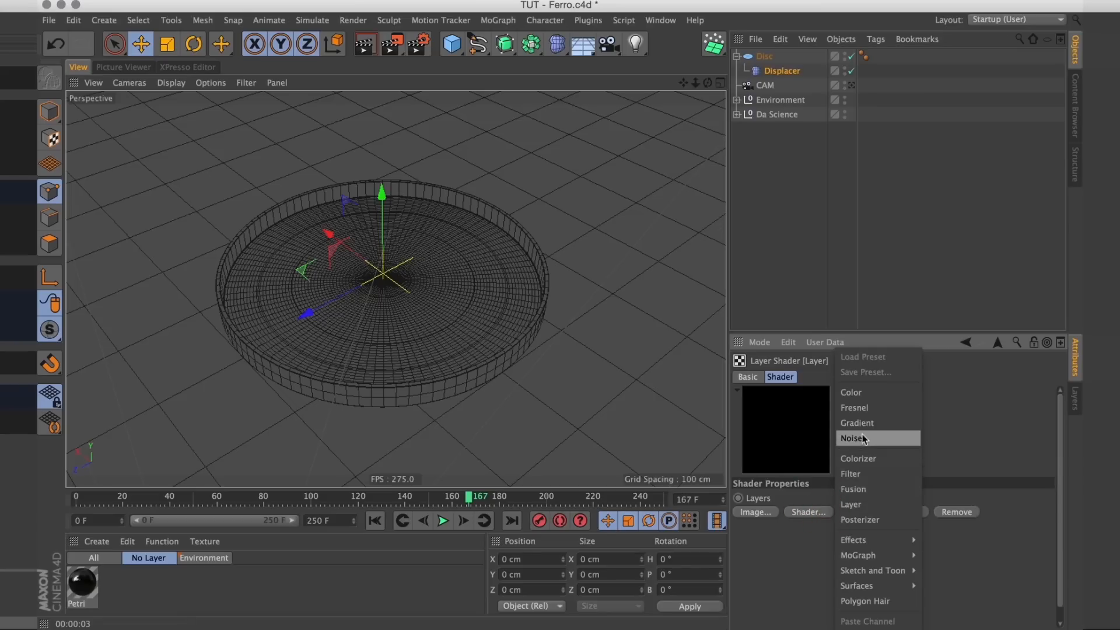
click(863, 436)
click(787, 529)
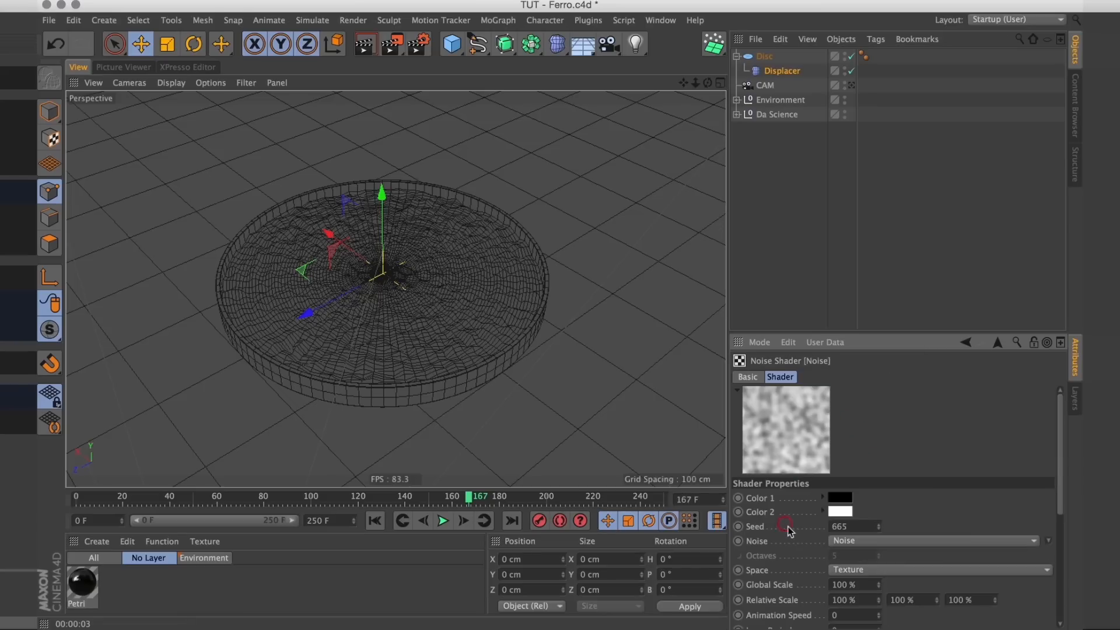
click(895, 541)
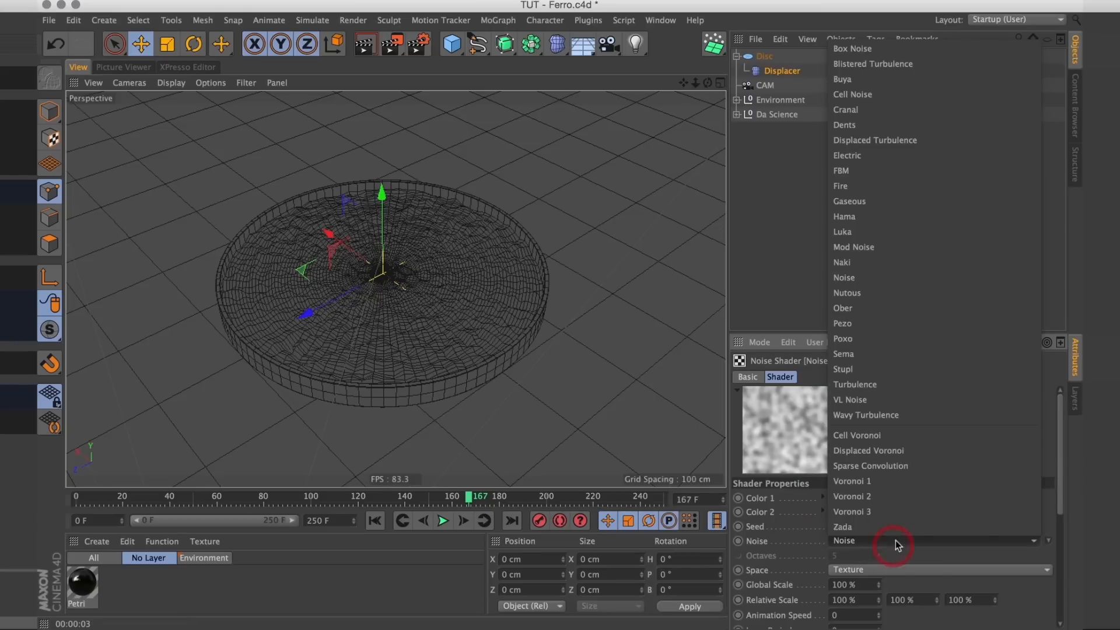
click(887, 482)
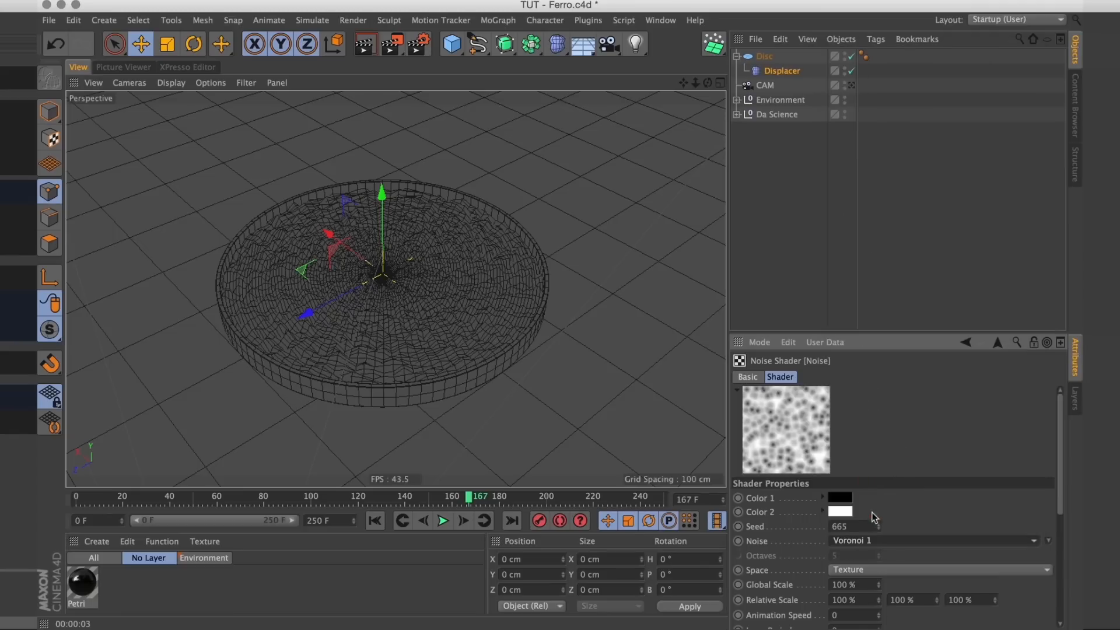
Invert the noise colours so Color 1 is white and Color 2 is black.
click(845, 500)
drag(830, 500, 761, 459)
click(869, 556)
scroll(938, 409, down, 5)
scroll(938, 408, up, 5)
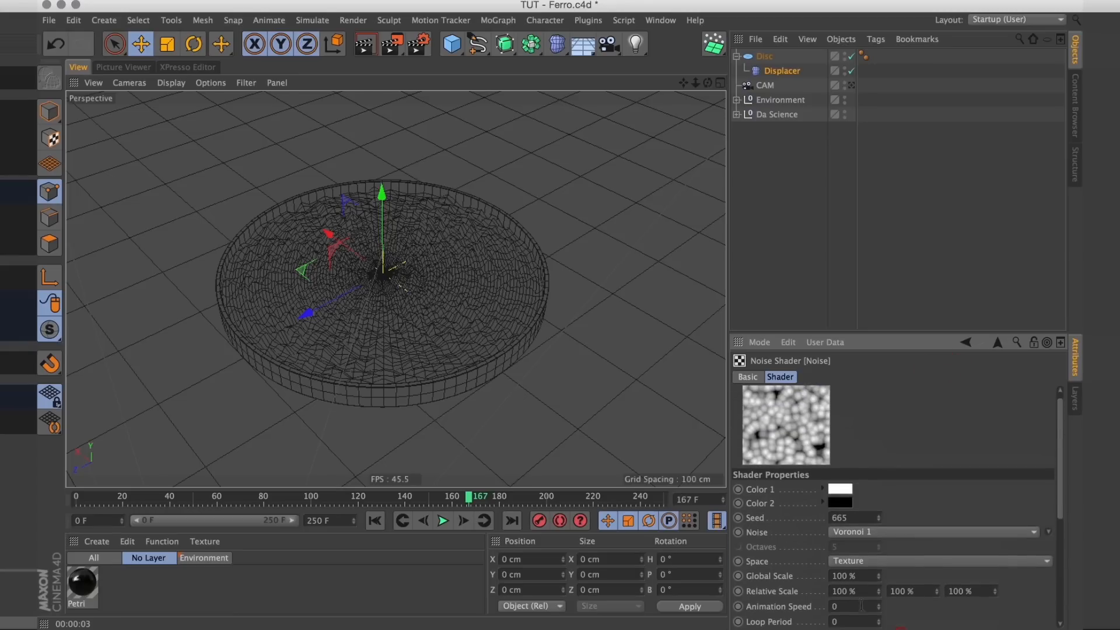
Set the noise's Global Scale to 200% and render a close view of the dish surface.
double_click(839, 576)
text(200)
key(Return)
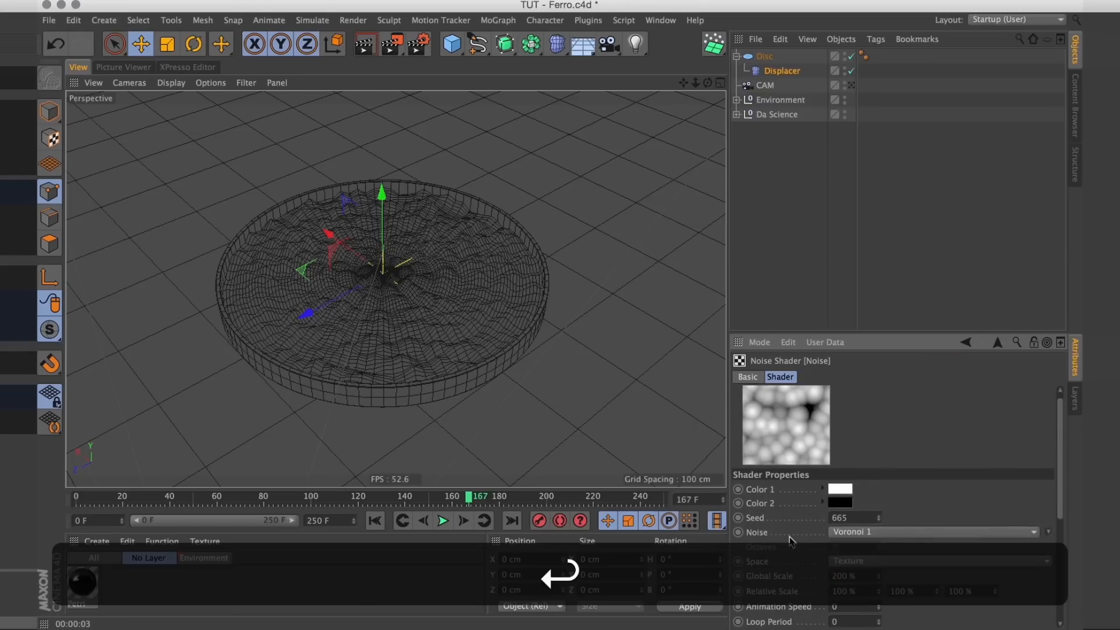
alt+drag(367, 287, 428, 285)
alt+drag(509, 395, 473, 332)
key(alt+super+r)
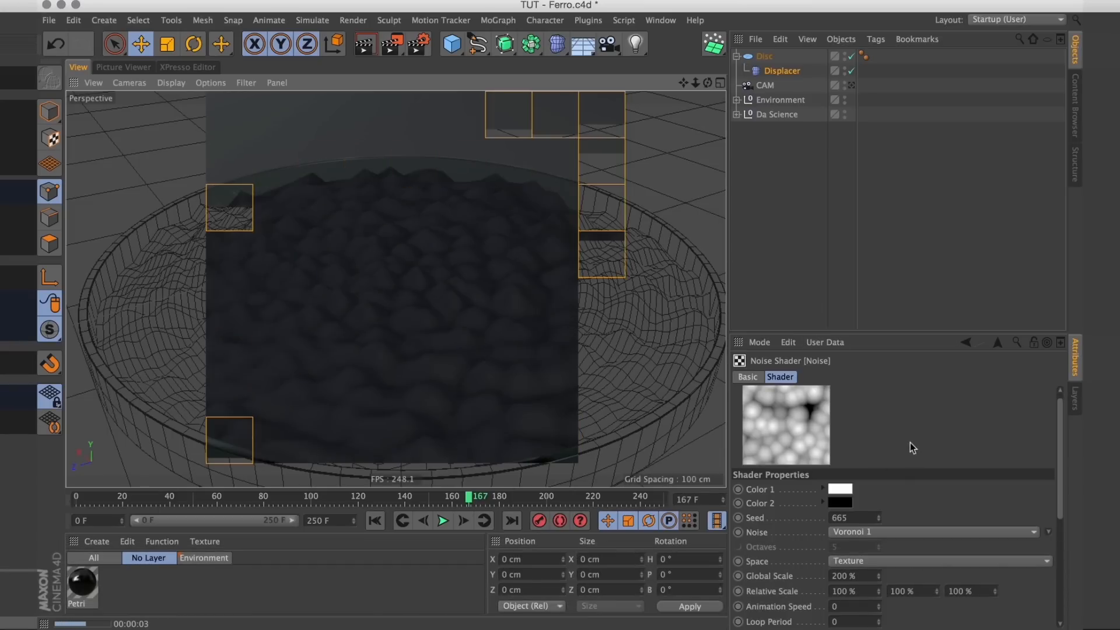
Set the noise's High Clip to 70%.
click(844, 328)
drag(843, 337, 832, 115)
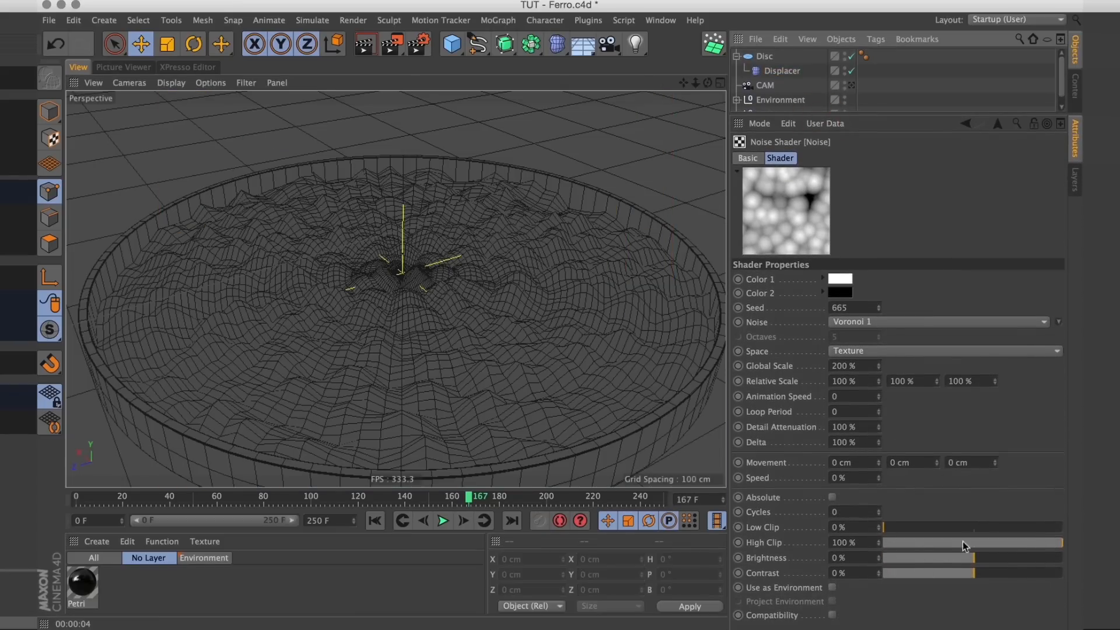
drag(1053, 546, 1037, 536)
key(Return)
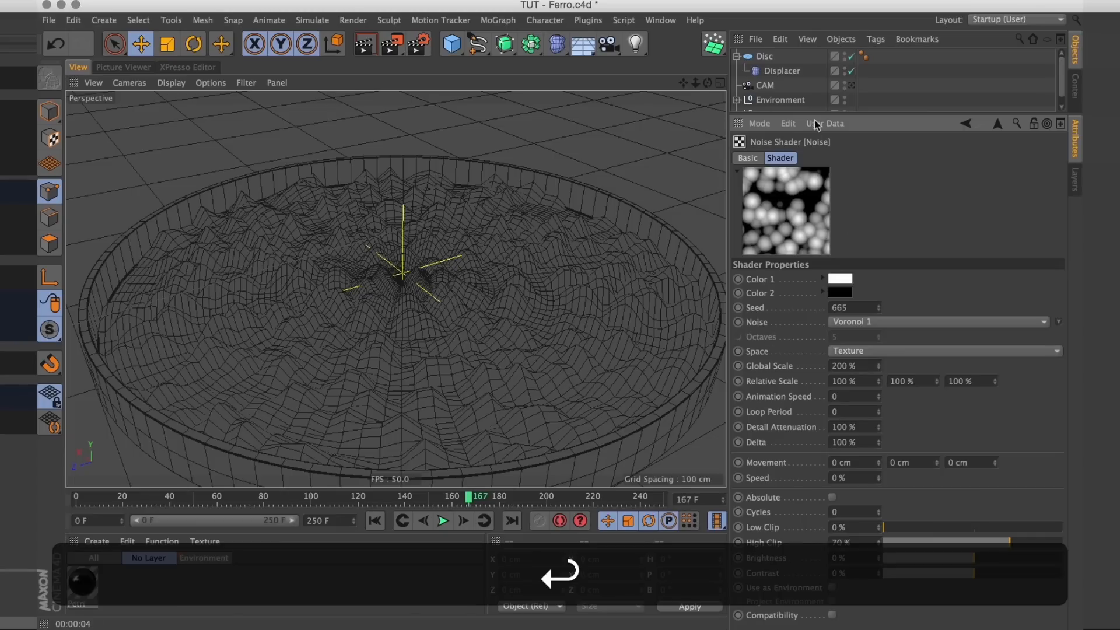
drag(815, 116, 869, 310)
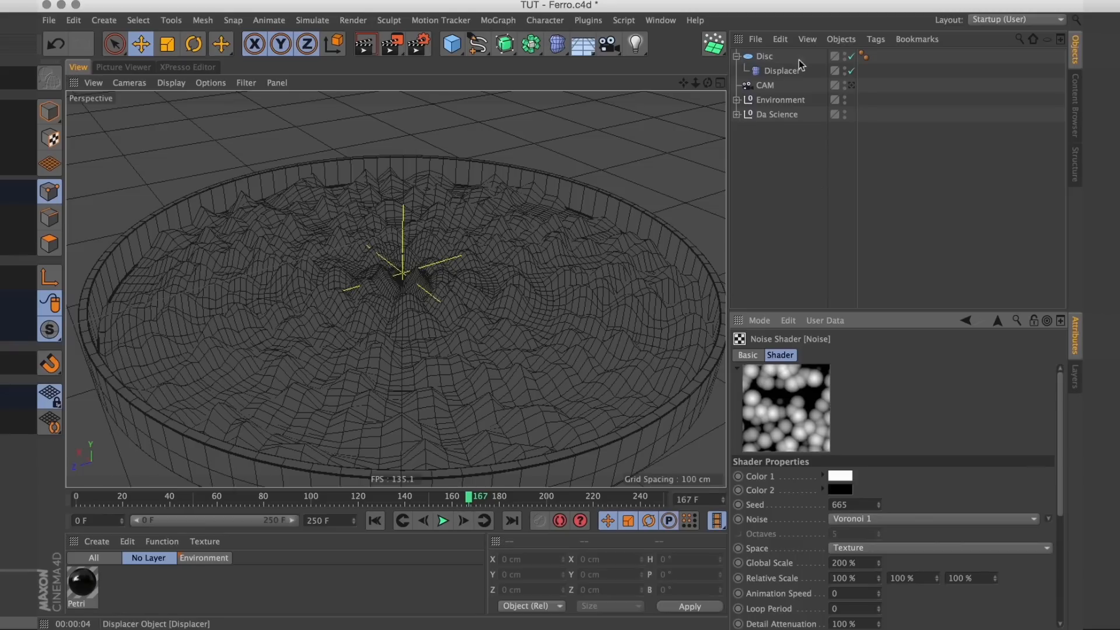
Set the Displacer's Height to 200 cm.
click(782, 71)
click(823, 356)
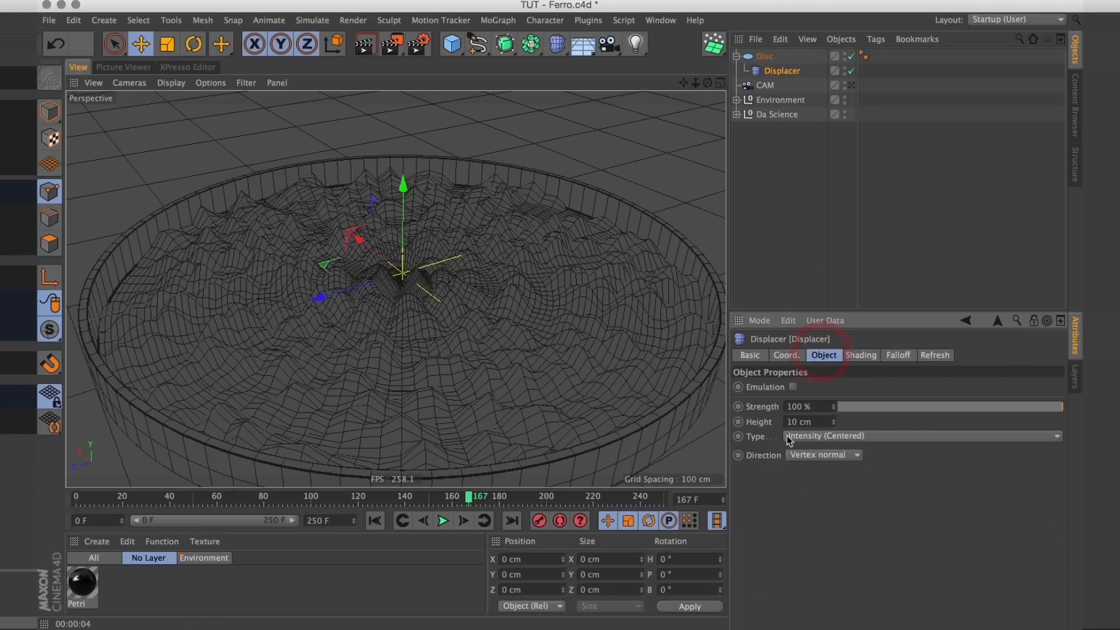
text(200)
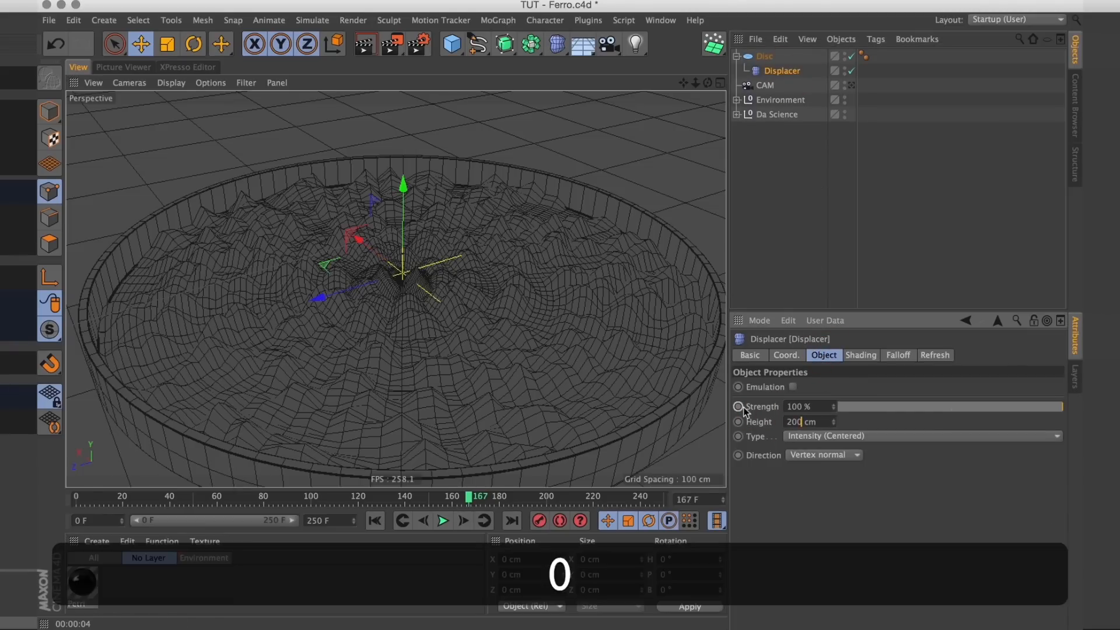
key(Return)
key(alt)
alt+drag(455, 301, 545, 335)
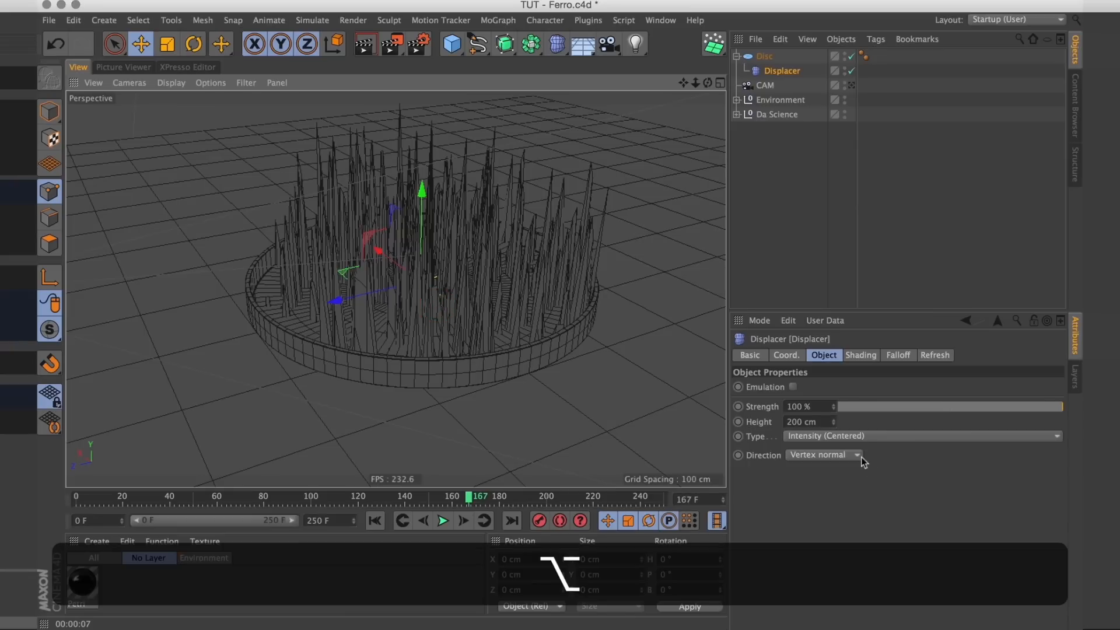
Set the Displacer's type to Intensity and its direction to Planar with +Y orientation.
click(857, 437)
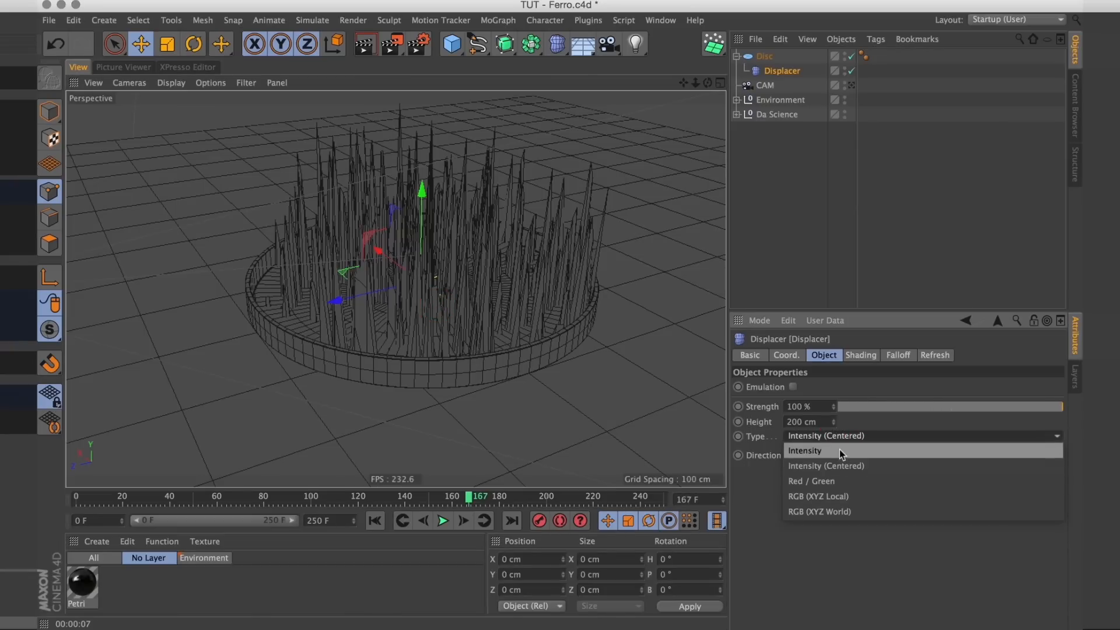
click(839, 449)
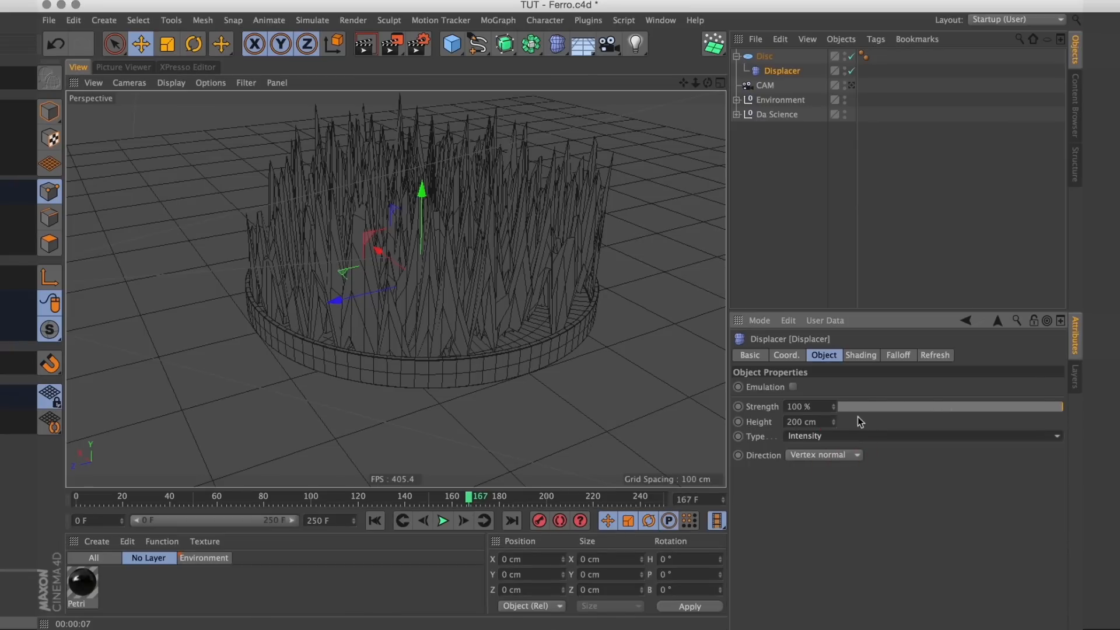
click(824, 455)
click(817, 485)
click(823, 469)
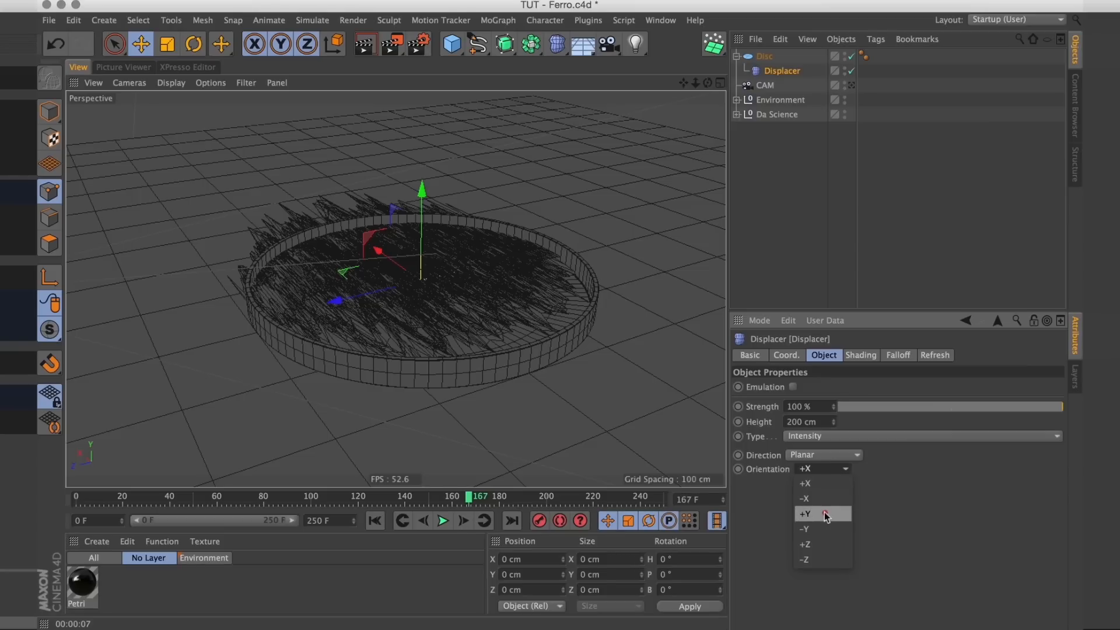
click(824, 514)
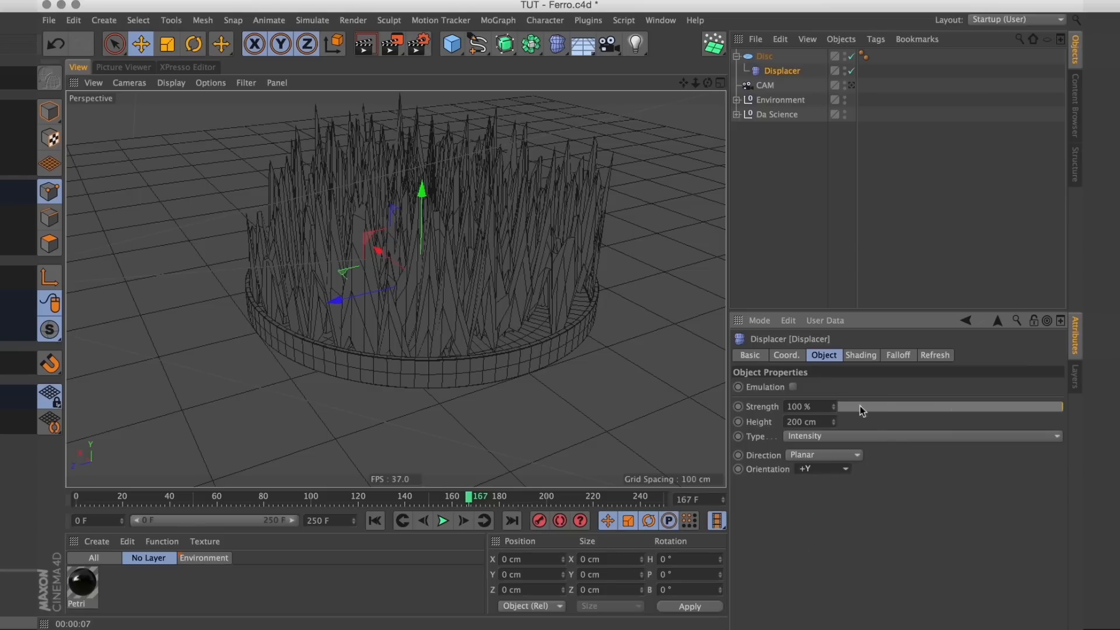
Give the Displacer a Sphere falloff sized 195 cm by 1000 cm by 195 cm.
click(908, 354)
click(799, 387)
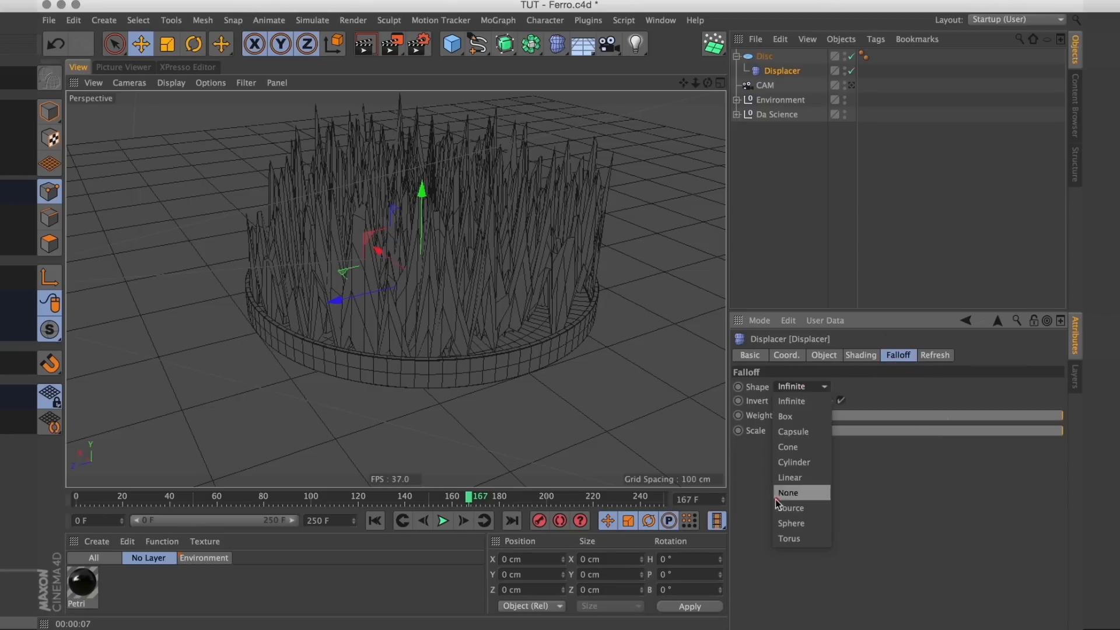
click(786, 522)
key(Return)
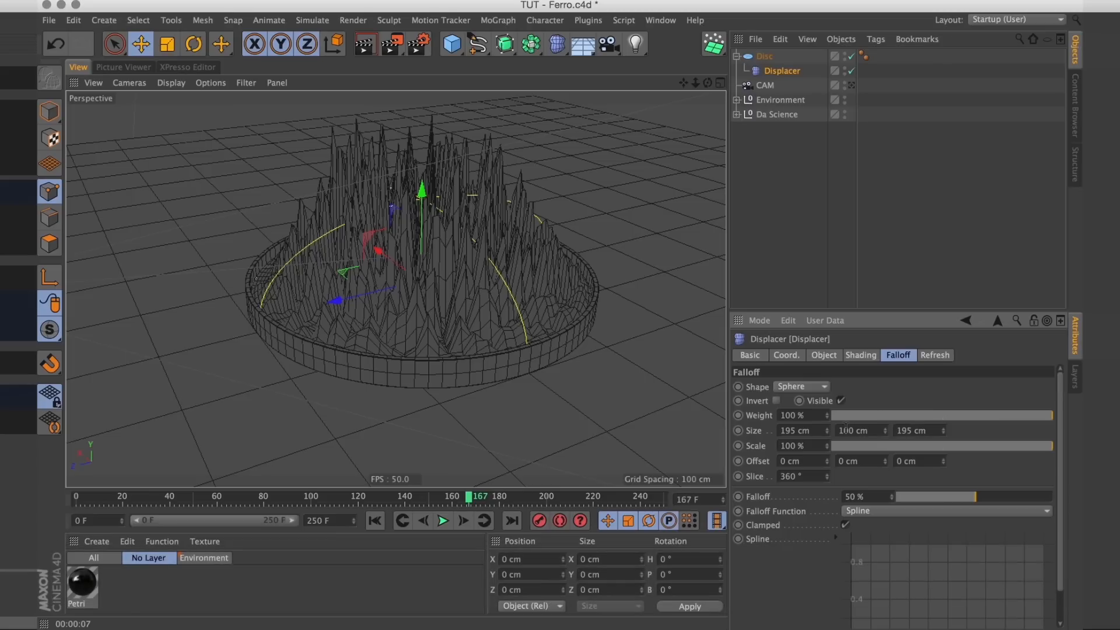
text(0)
key(Return)
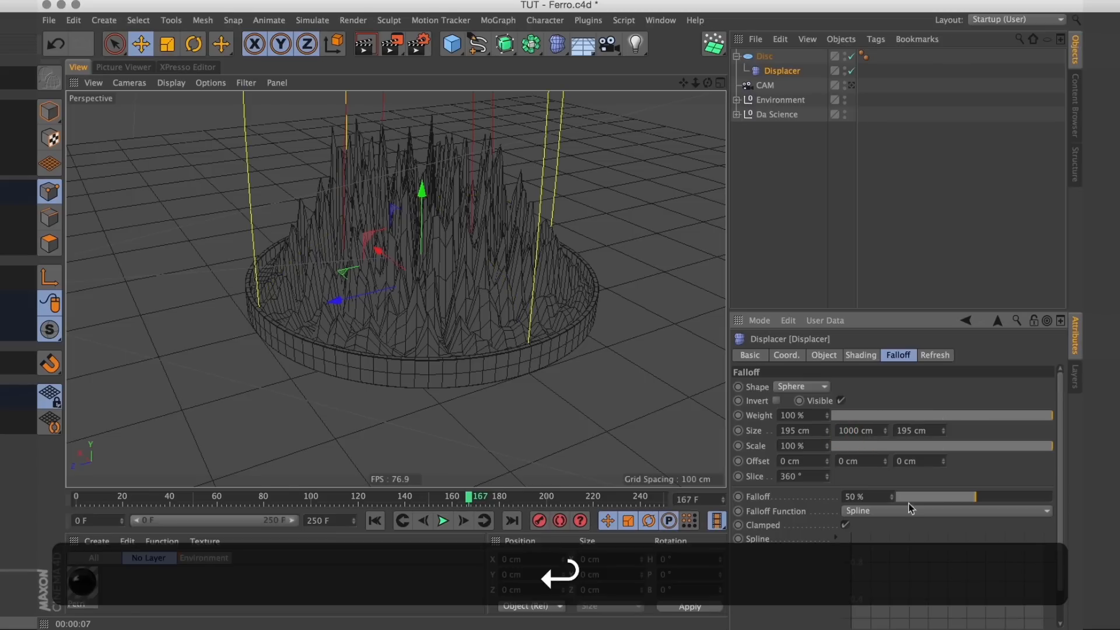
Set the Displacer's Falloff amount to 90%.
drag(986, 494, 1036, 496)
text(90)
key(Return)
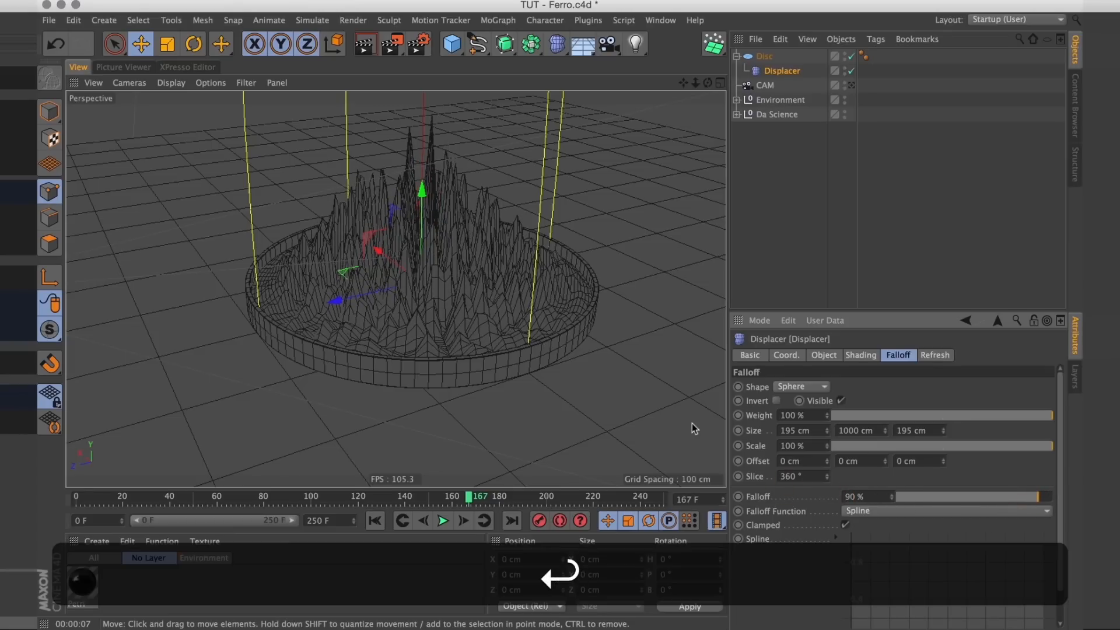
Reshape the Displacer's falloff spline into a curve that stays low at first and rises steeply toward 1.0.
scroll(797, 514, down, 2)
super+click(851, 602)
super+drag(981, 533, 1005, 565)
alt+right_drag(502, 291, 543, 292)
alt+drag(534, 292, 537, 350)
Play the animation briefly from the start and return to frame 0.
click(377, 521)
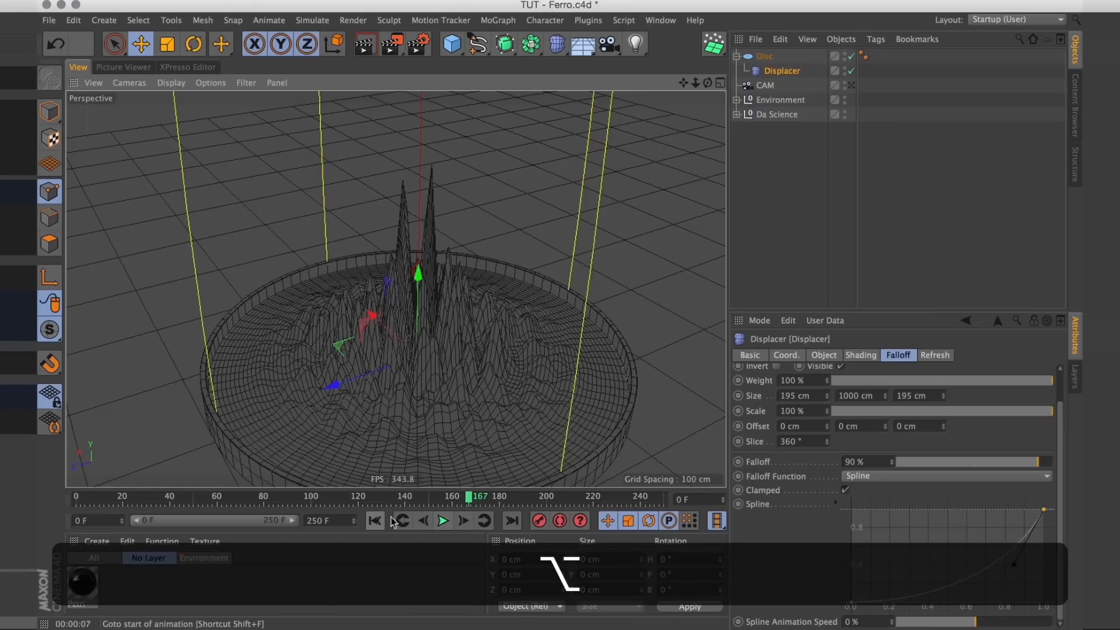
click(444, 521)
click(444, 520)
click(376, 517)
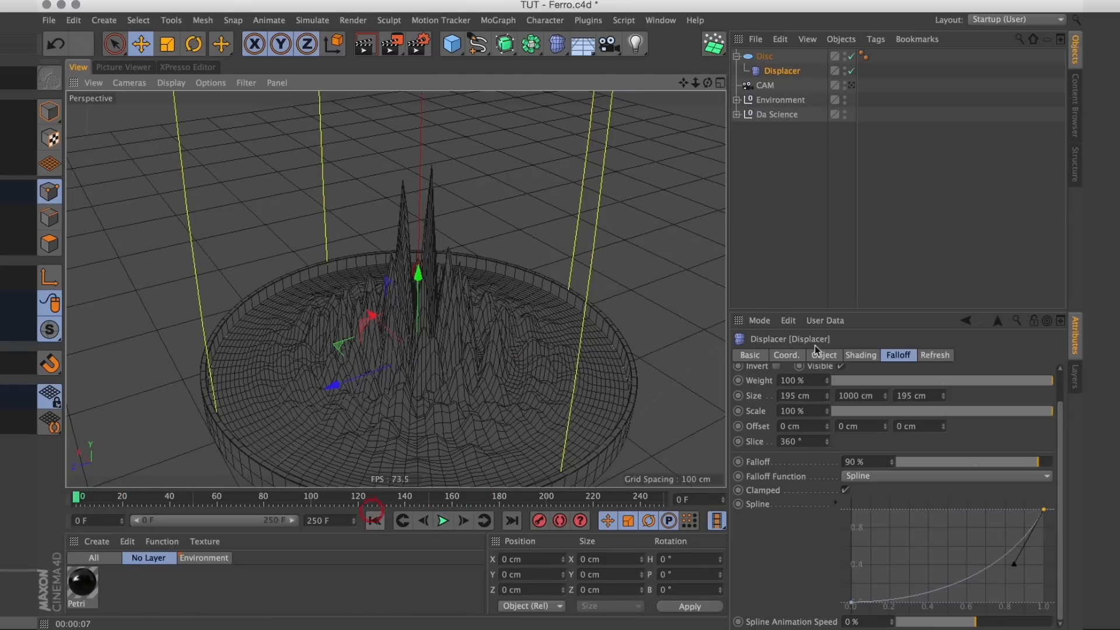
Open the Noise inside the Displacer's Layer shader, set its Animation Speed to 1 and play the animation.
click(861, 355)
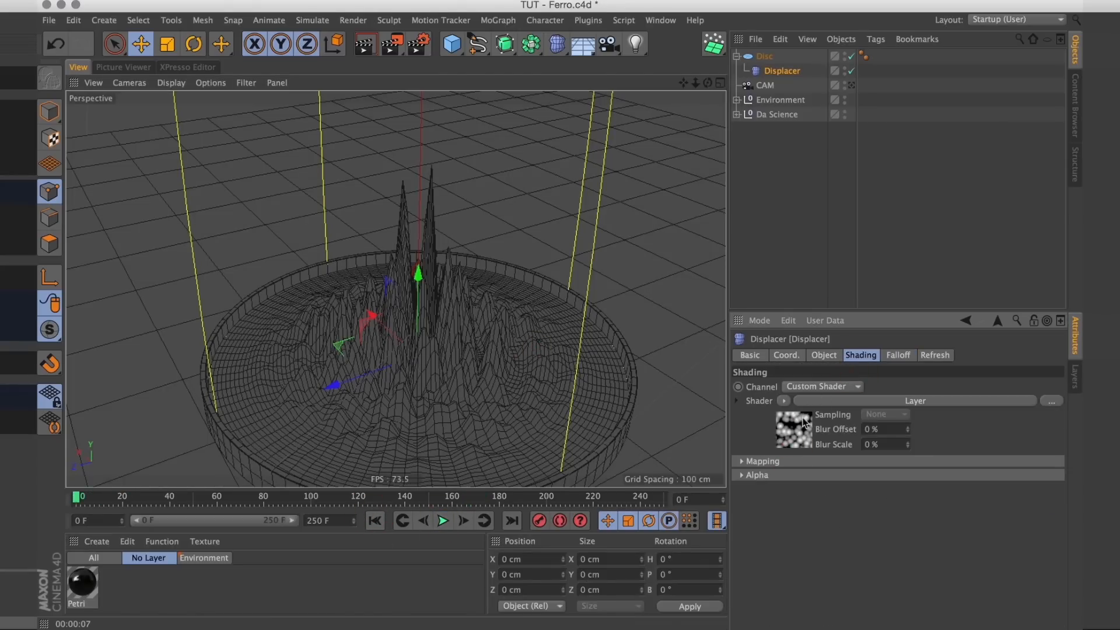
click(800, 444)
click(787, 508)
double_click(838, 594)
text(1)
key(Return)
click(444, 520)
Set the noise's Animation Speed to 0.75 during playback.
double_click(838, 593)
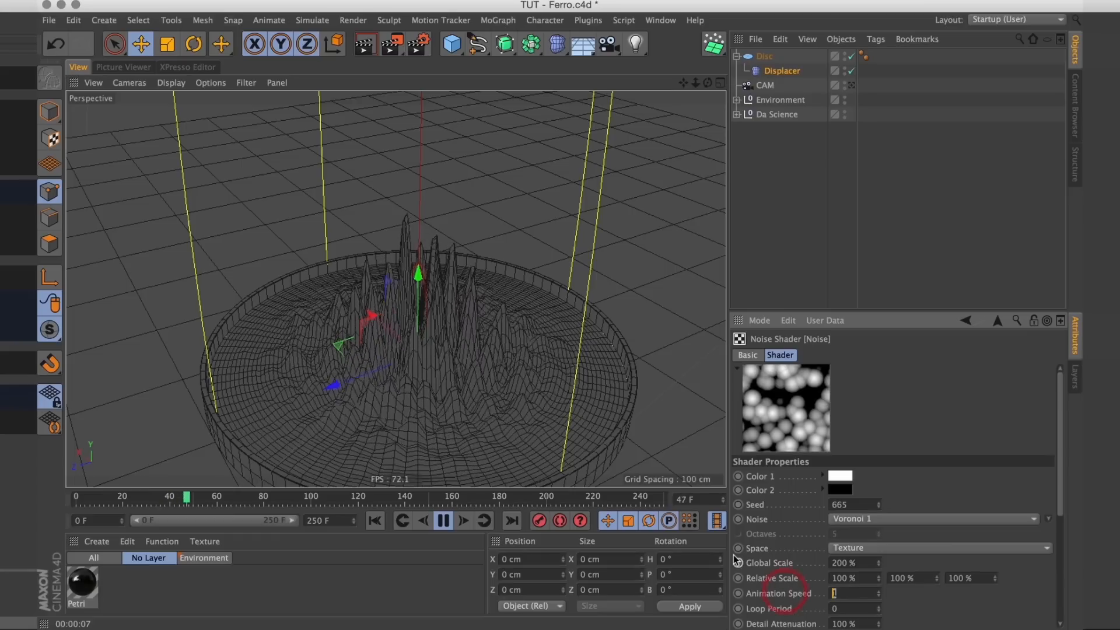
text(.75)
key(Return)
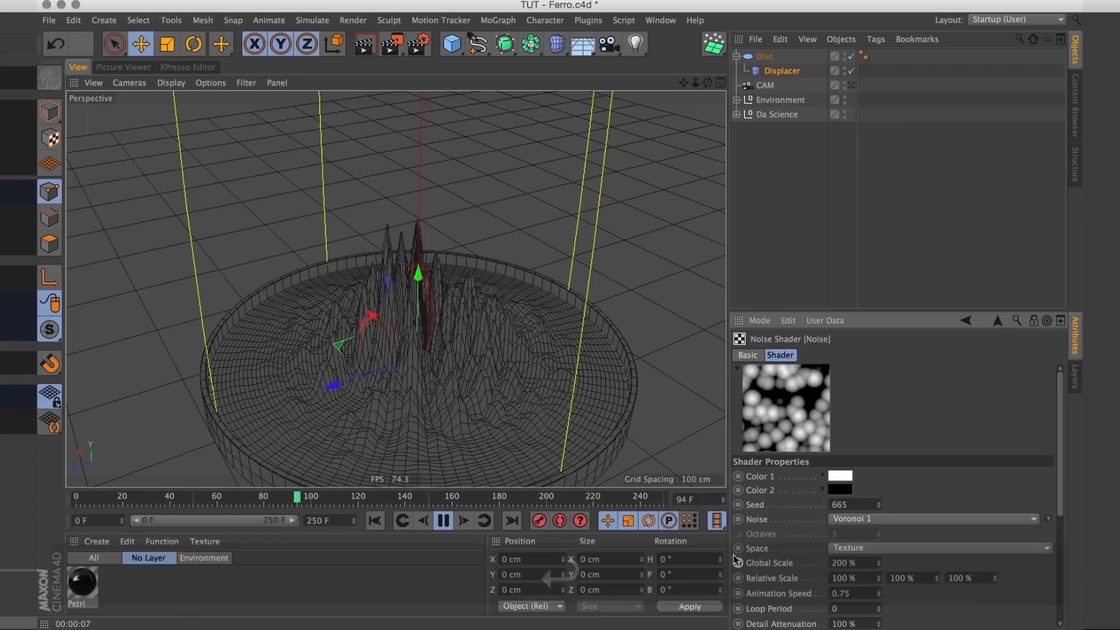
Return to frame 0, rename the Displacer to Large, and duplicate it beneath as Small.
click(375, 520)
double_click(782, 71)
text(Large)
key(Return)
super+drag(779, 72, 782, 85)
double_click(781, 86)
text(Small)
key(Return)
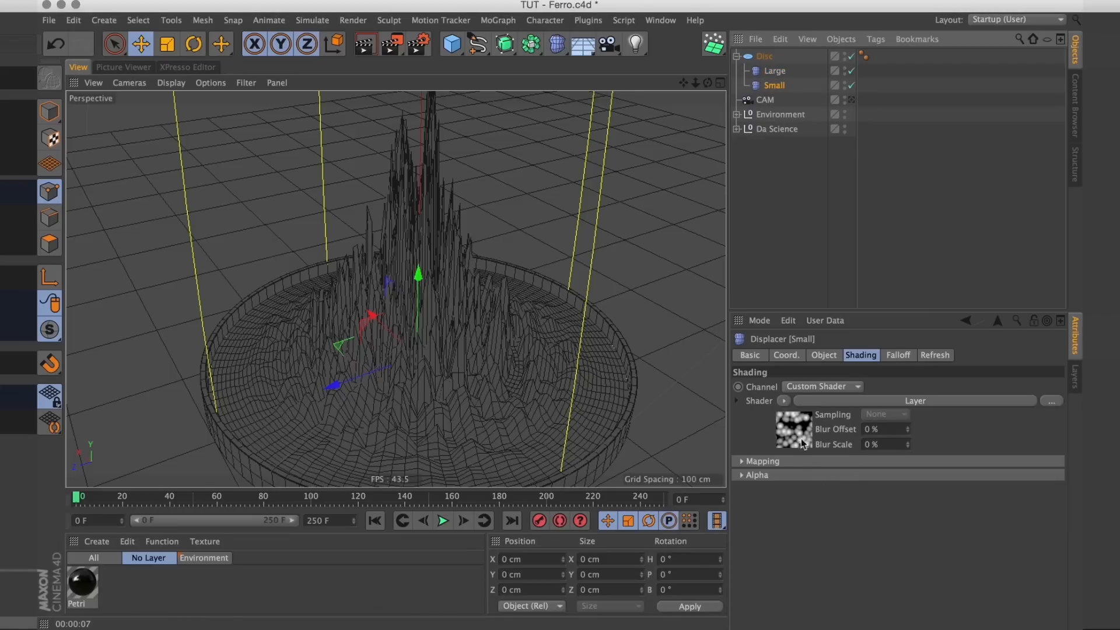
Set the Small Displacer's height to 15 cm.
click(824, 355)
click(760, 421)
text(15)
key(Return)
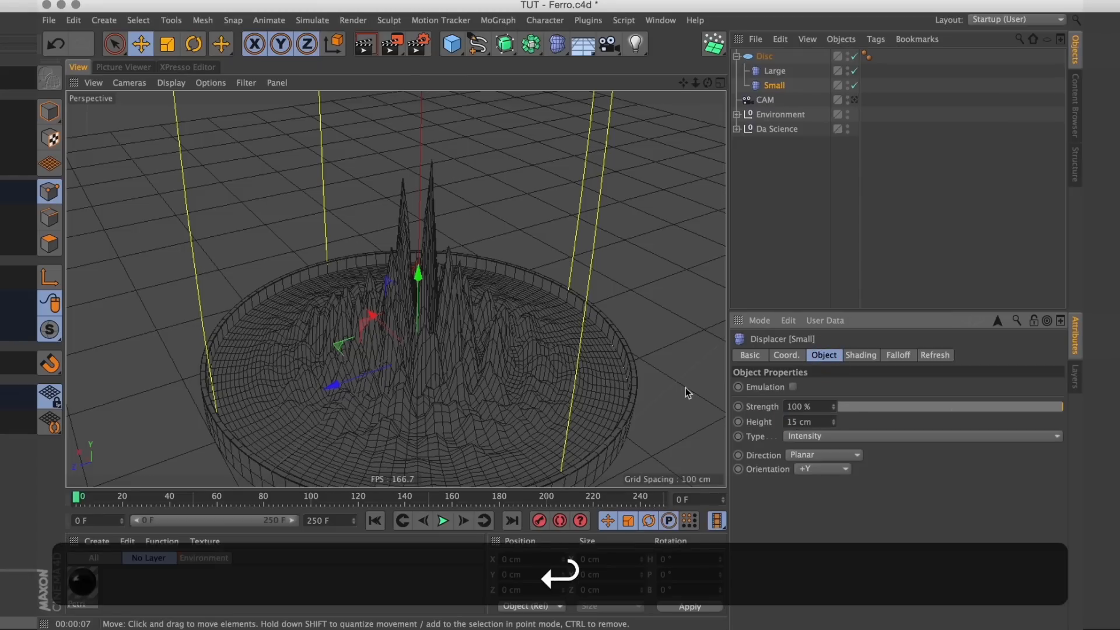
Replace the existing noise in the Small Displacer's Layer shader with a new Noise shader and open its settings.
click(861, 355)
click(782, 439)
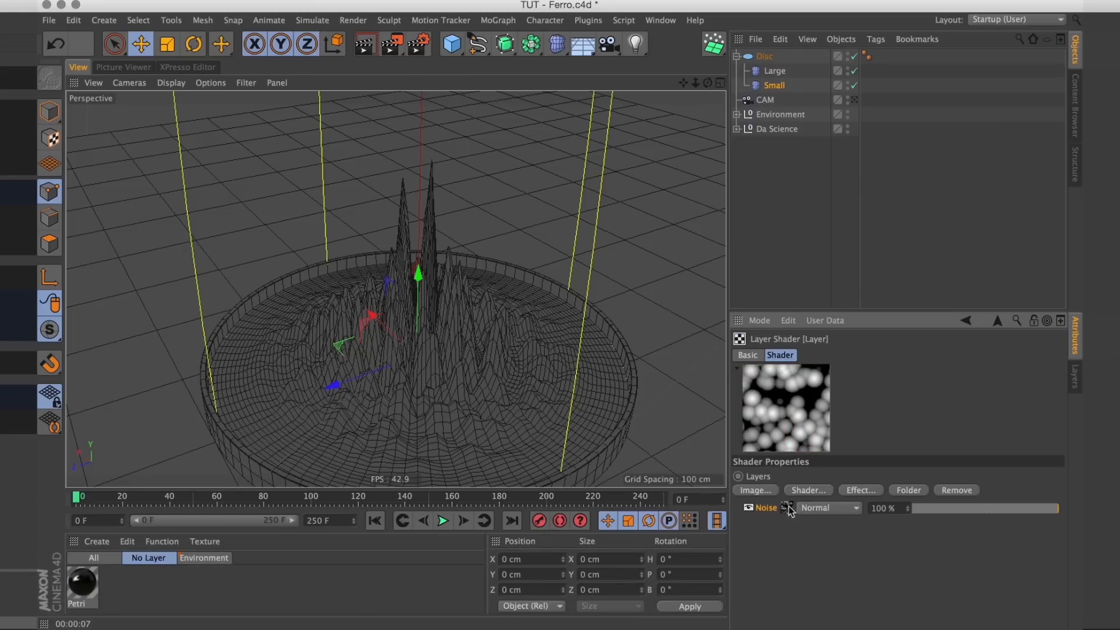
key(BackSpace)
click(807, 492)
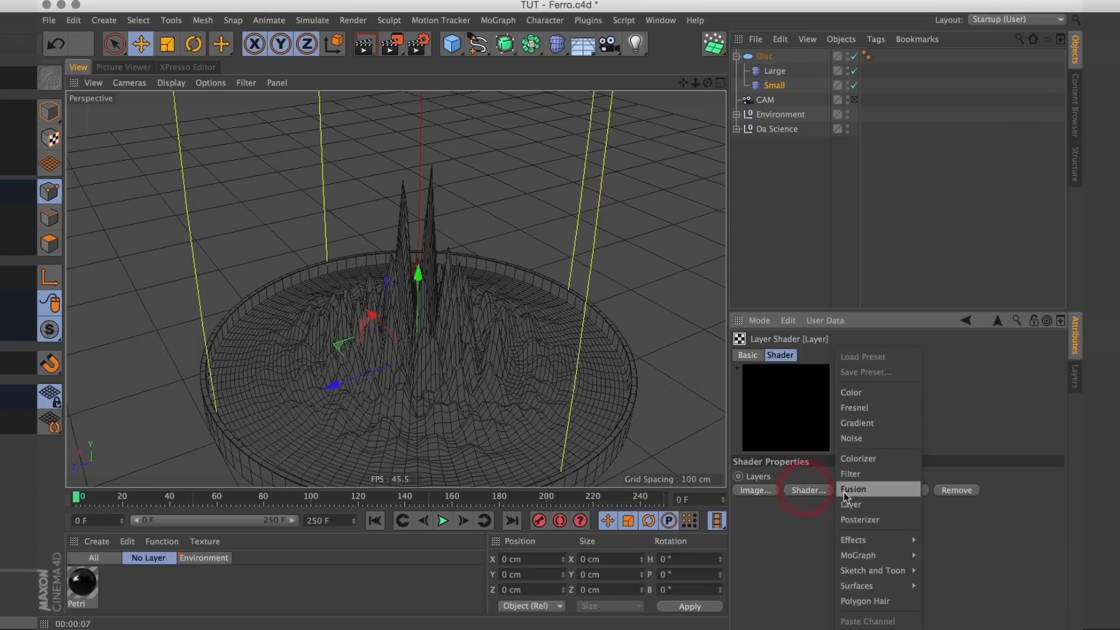
click(874, 429)
click(786, 511)
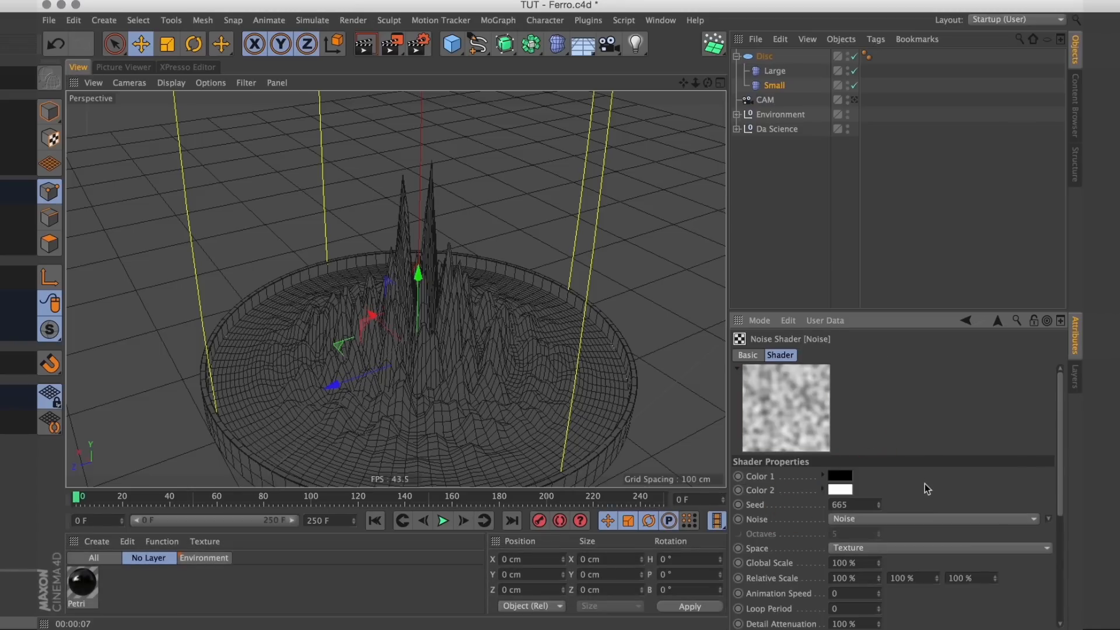
Set the new noise's Global Scale to 20% and raise its low clipping to leave fine bright specks on black.
double_click(844, 563)
text(20)
key(Return)
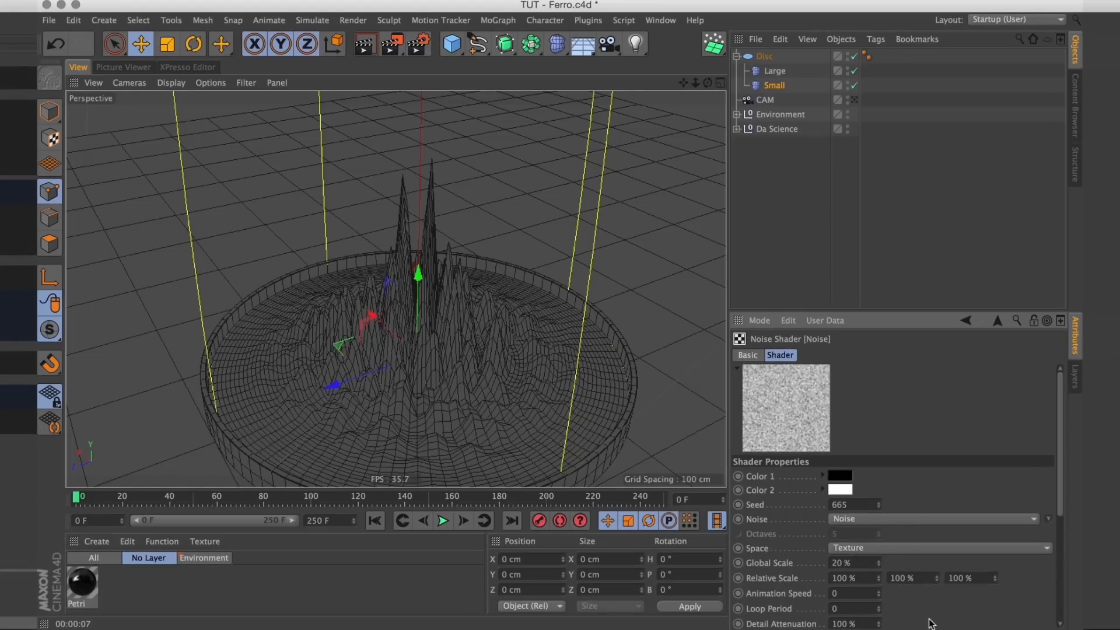
scroll(928, 554, down, 5)
drag(899, 562, 970, 562)
scroll(1010, 496, up, 5)
Disable the Large Displacer and inspect the small displacement on the disc up close.
click(855, 70)
alt+right_drag(443, 327, 550, 343)
alt+drag(550, 342, 523, 282)
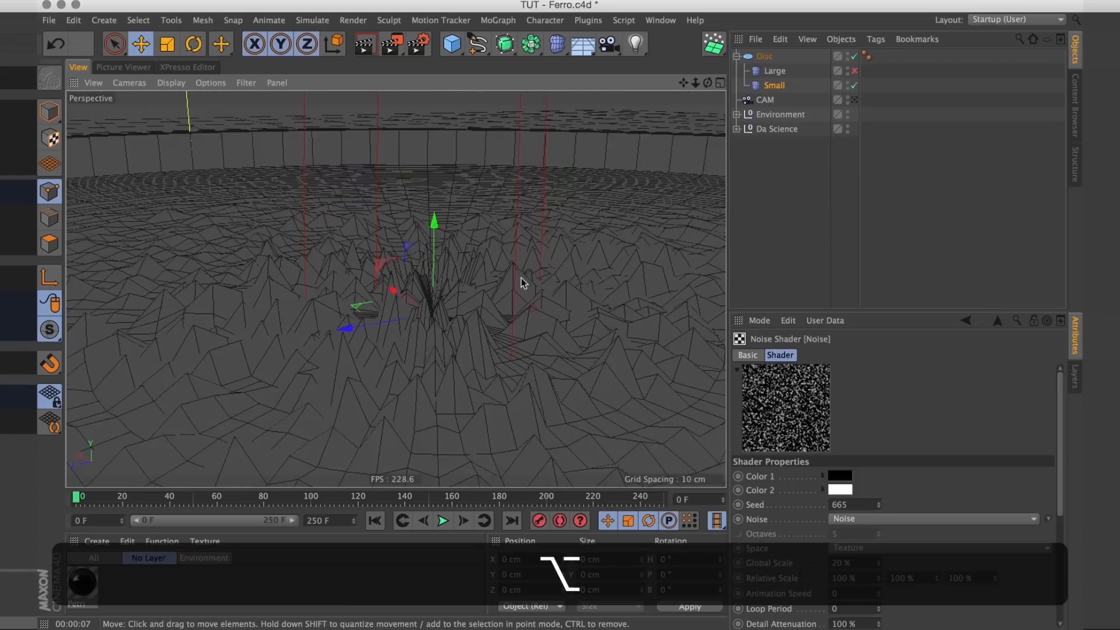
alt+right_drag(523, 283, 418, 338)
alt+drag(418, 338, 529, 373)
Set the small noise's Animation Speed to 2, play the animation, and raise the speed to 3 during playback.
click(852, 593)
text(2)
key(F8)
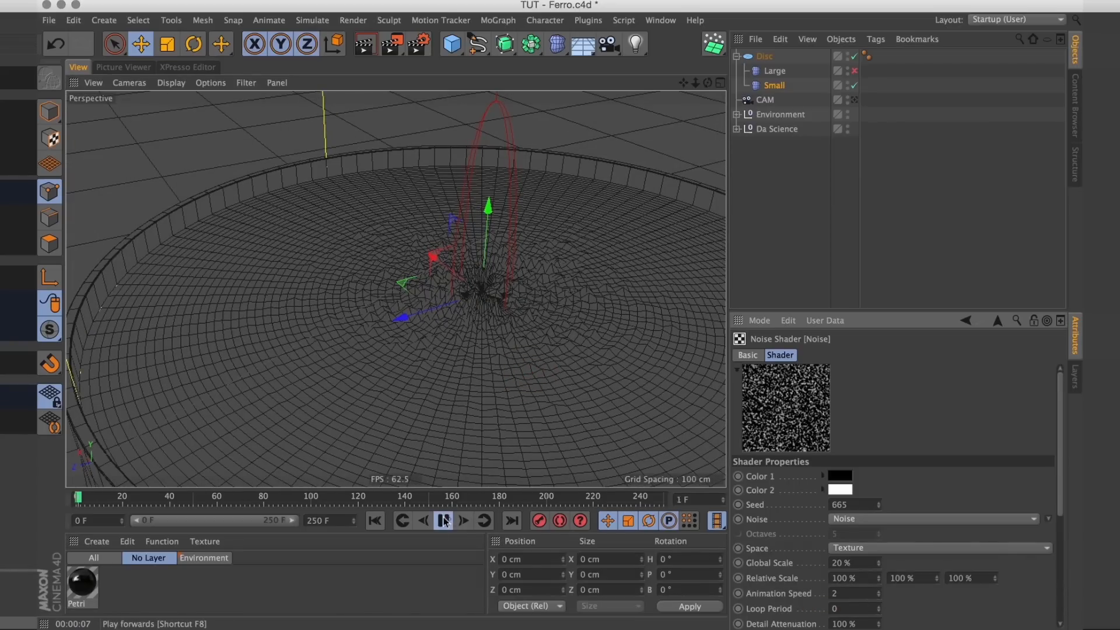
double_click(861, 596)
text(3)
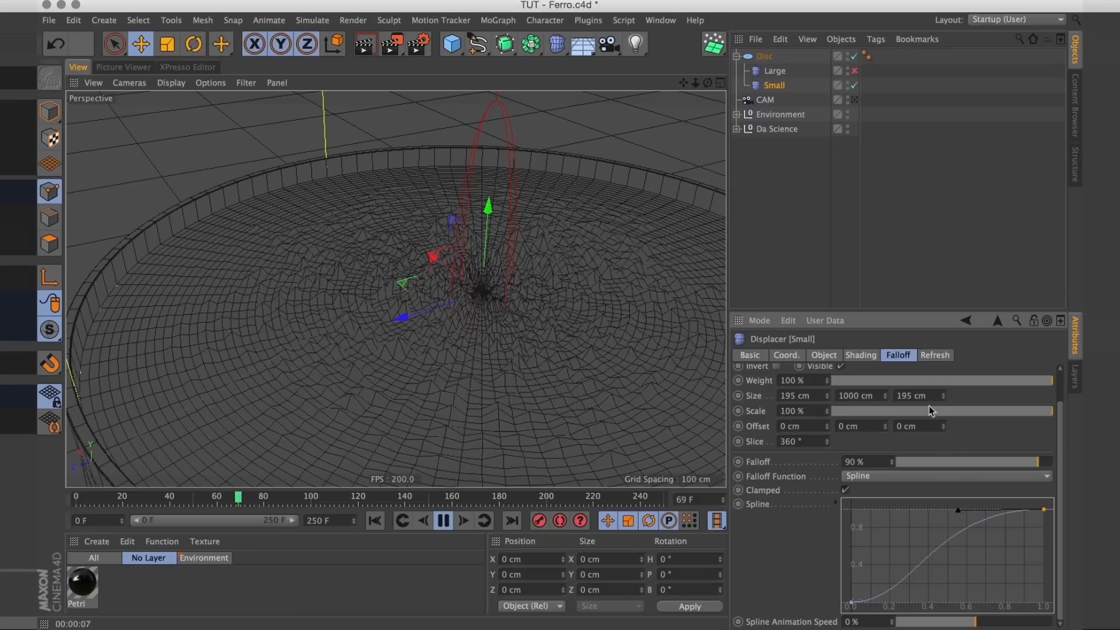
Set the Small Displacer's falloff size to 200 cm in X and Z.
double_click(795, 396)
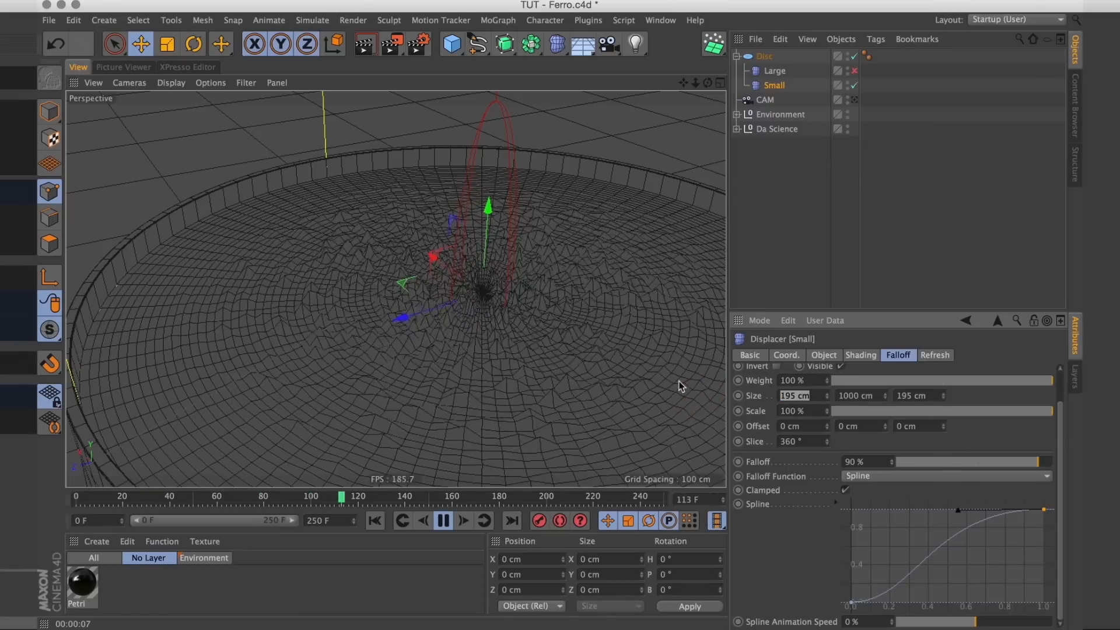
text(200)
key(Tab)
key(Tab)
text(200)
key(Return)
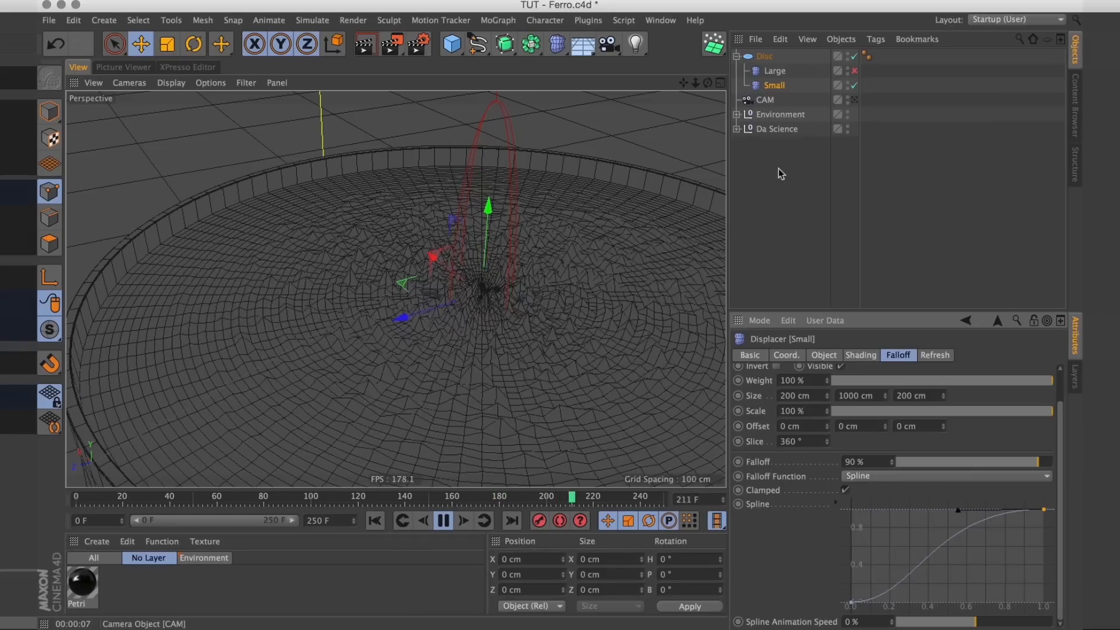
Return to frame 0, re-enable the Large Displacer and play the combined animation.
click(443, 520)
click(375, 520)
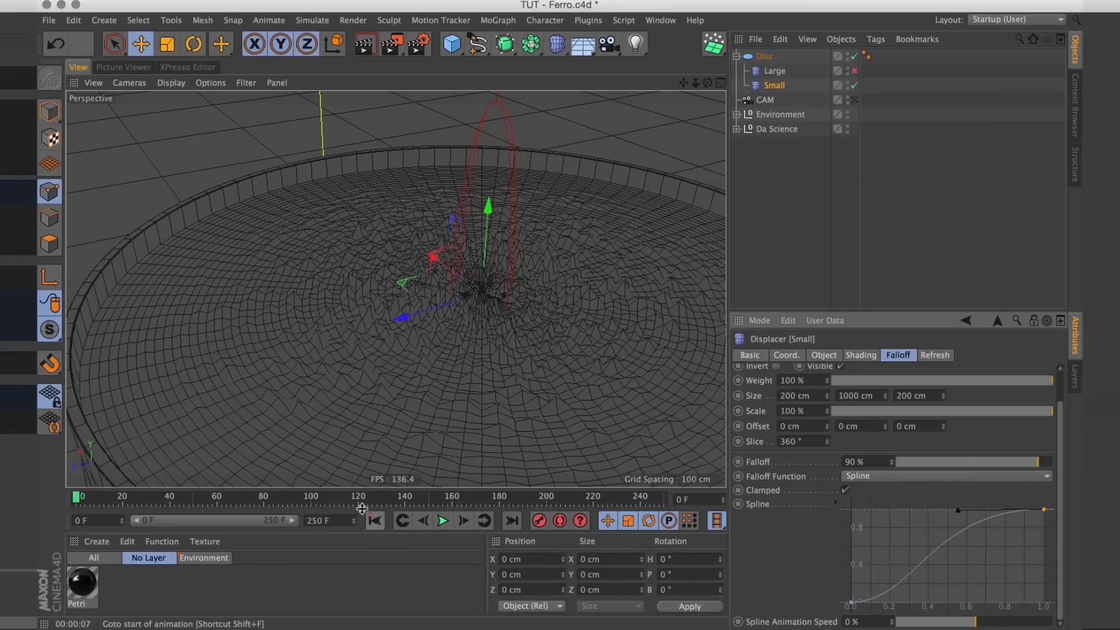
click(855, 70)
click(444, 520)
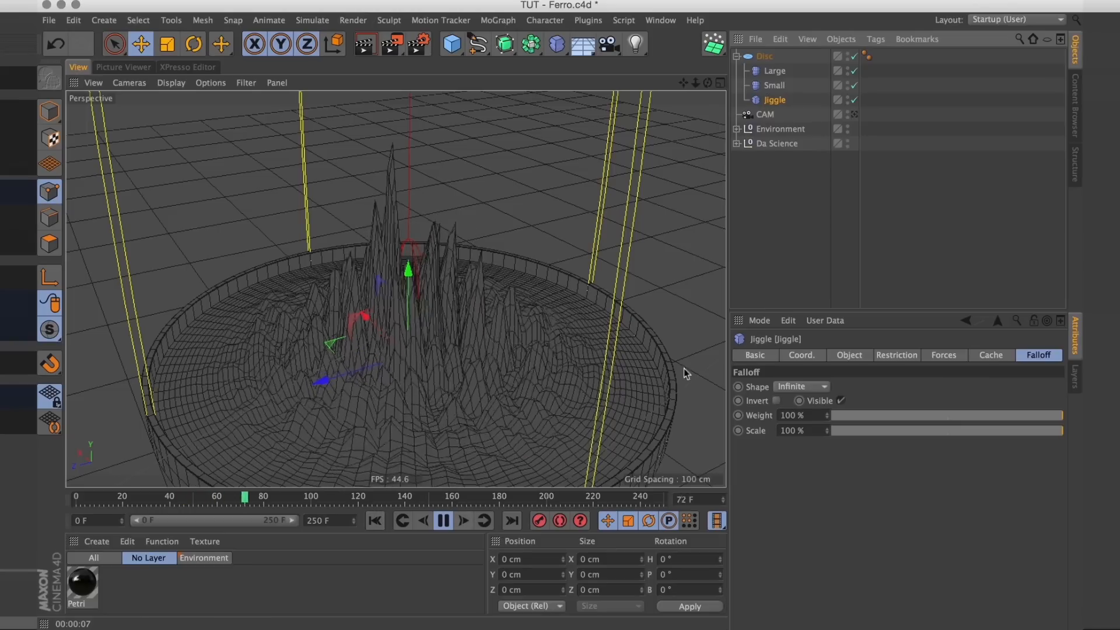
Set the Jiggle deformer's Structural value to 10%.
click(849, 355)
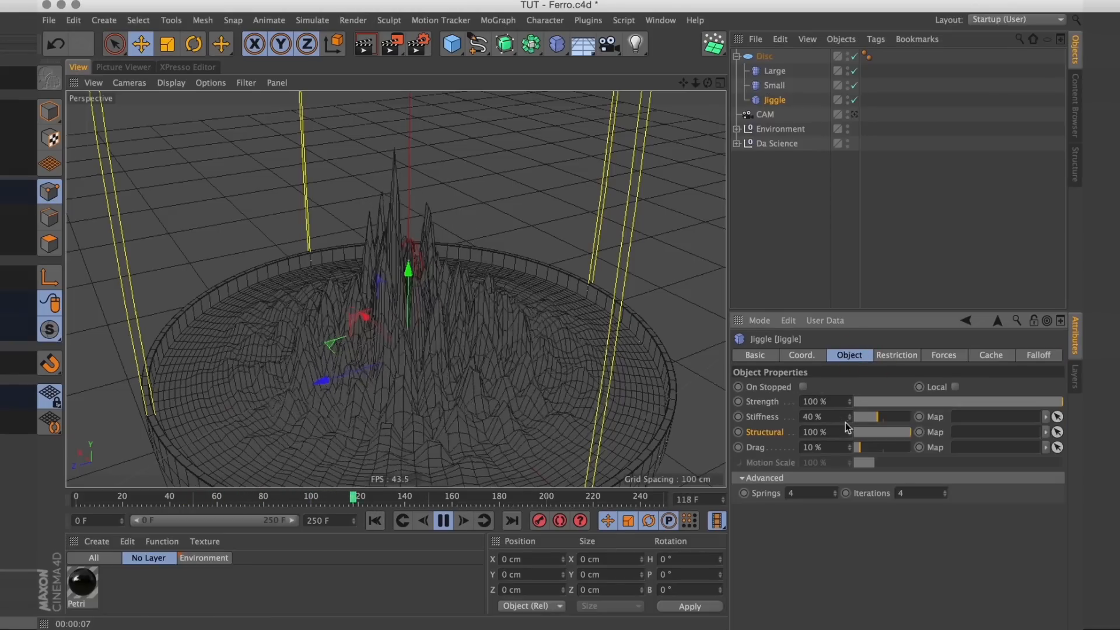
drag(880, 432, 714, 397)
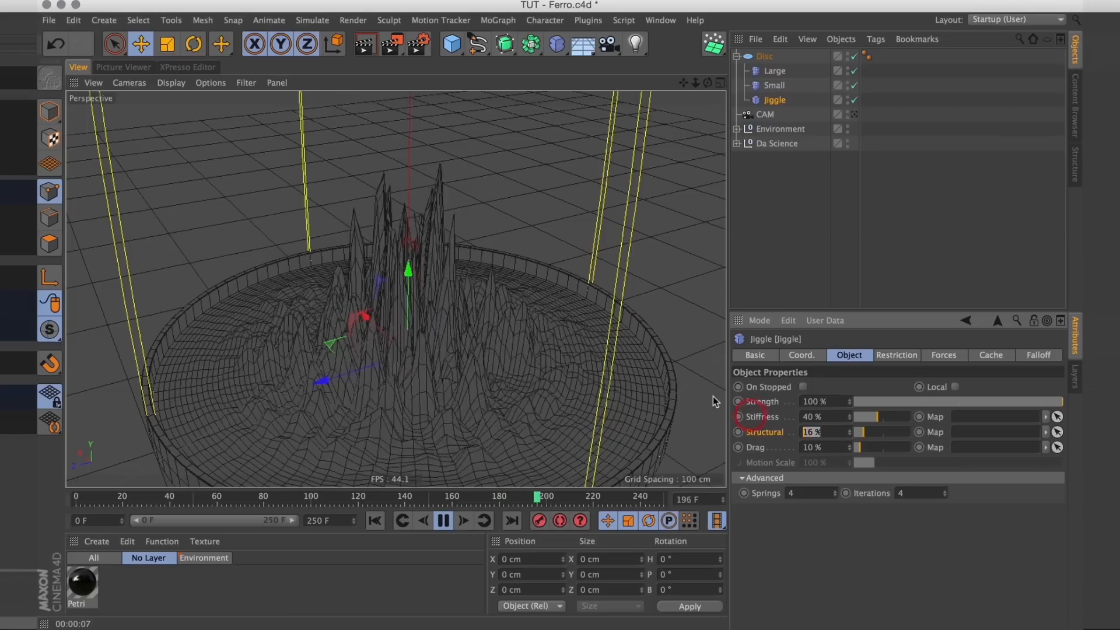
text(10)
key(Return)
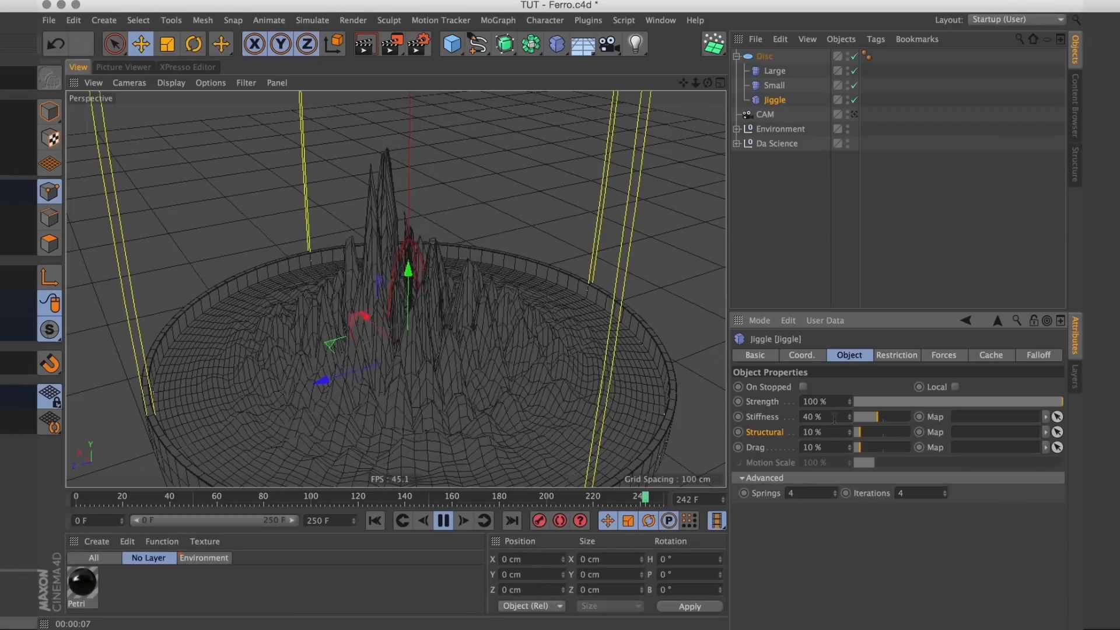
Set the Jiggle deformer's Stiffness to 75% and Drag to 25%.
double_click(817, 417)
text(75)
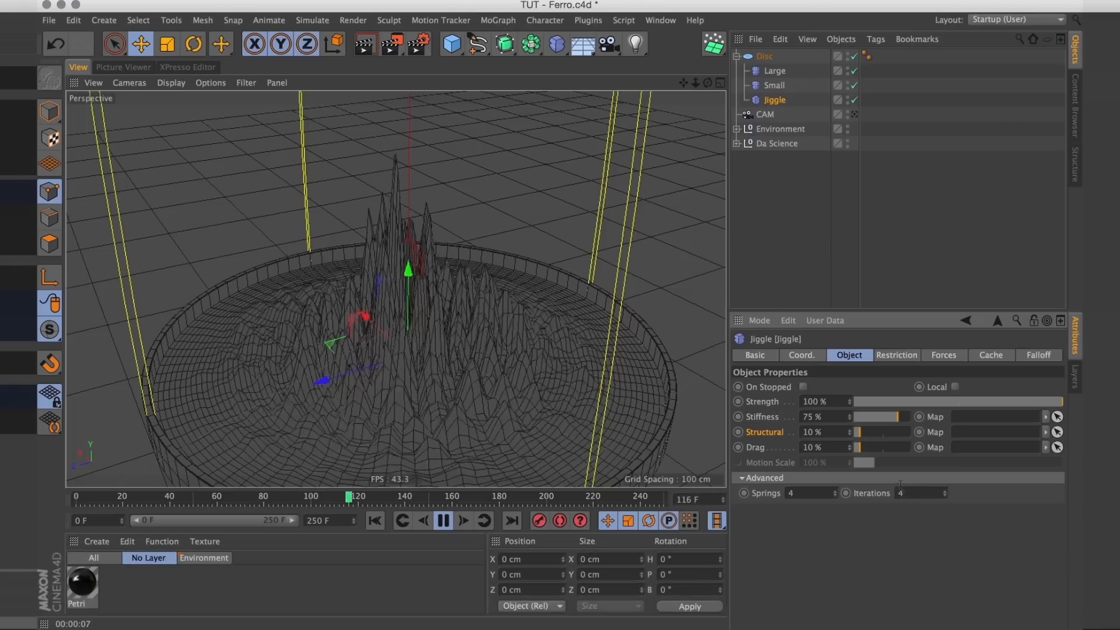
double_click(813, 447)
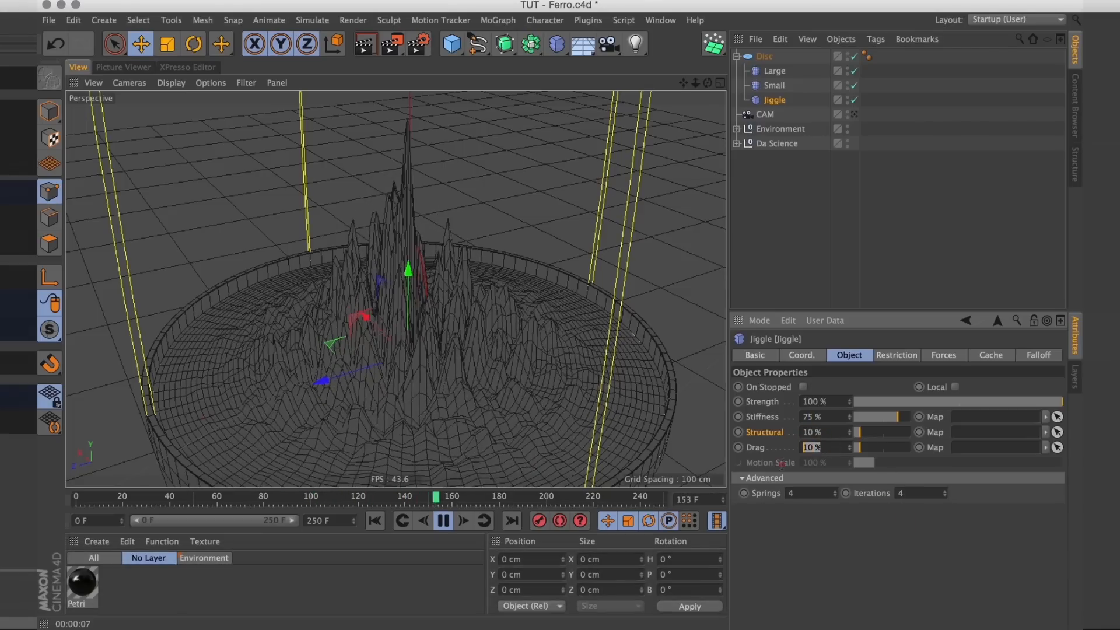
text(25)
click(887, 517)
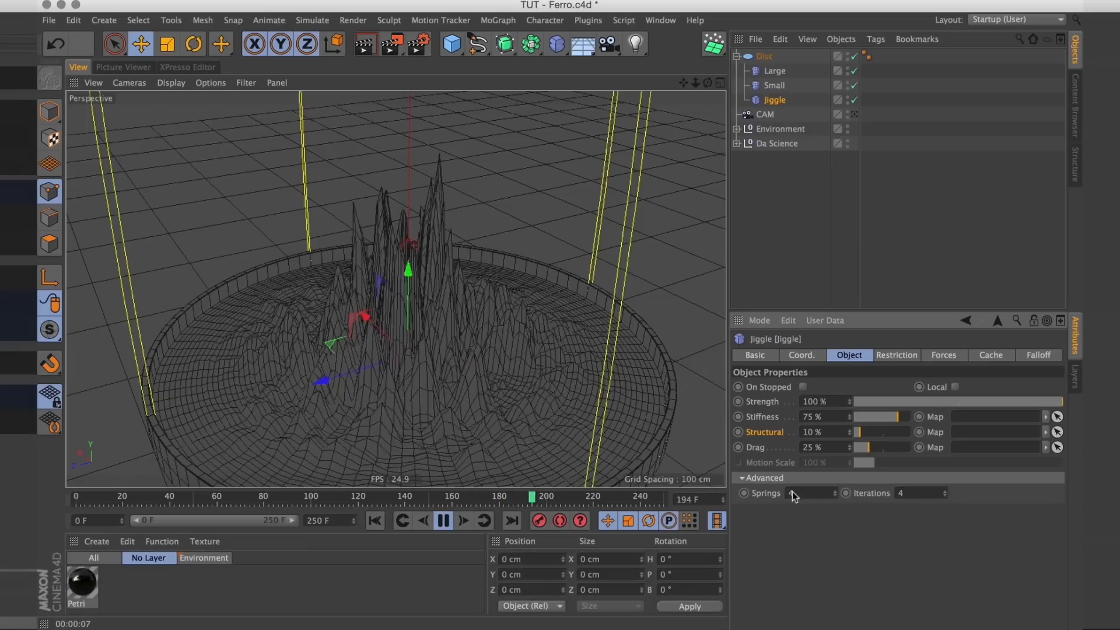
Reduce the Jiggle deformer's Iterations to 2, stop playback and return to frame 0.
double_click(876, 493)
text(2)
click(893, 534)
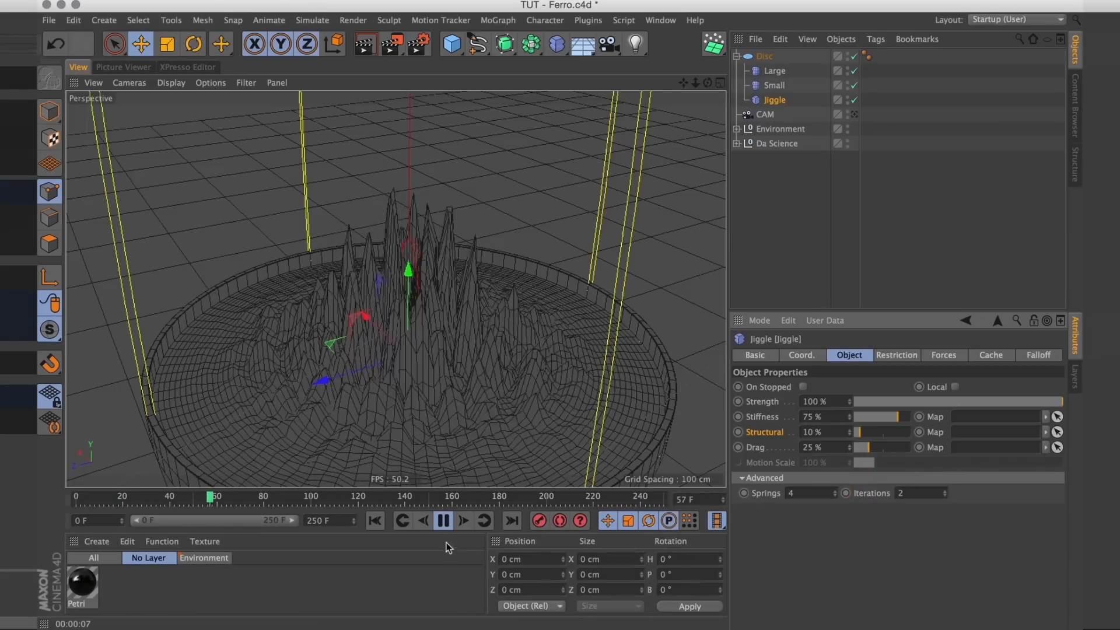
click(443, 521)
click(372, 522)
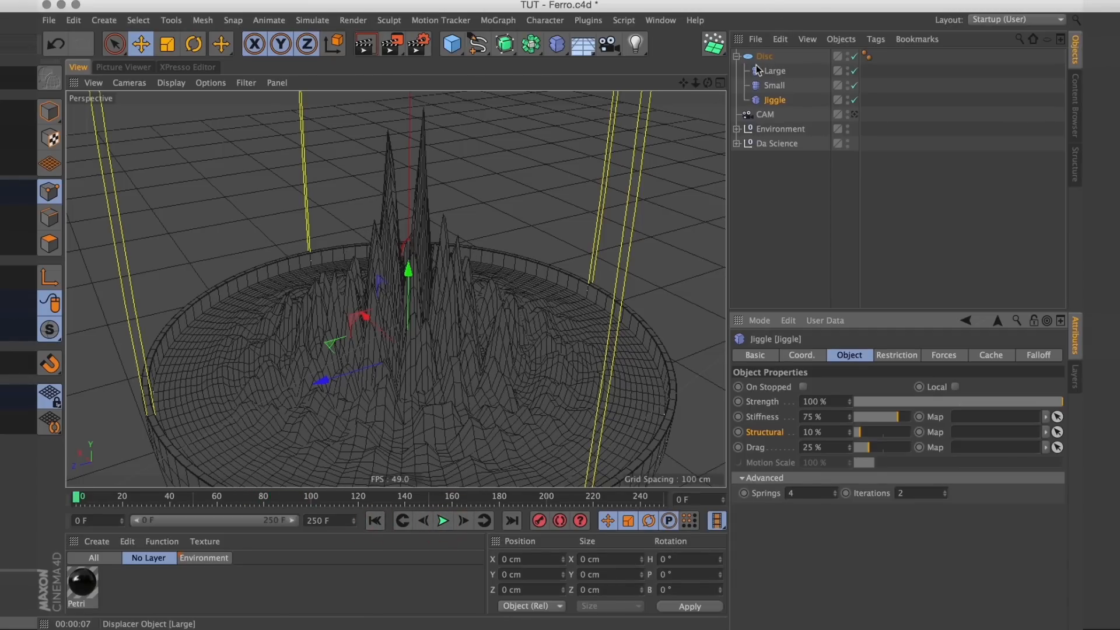
Duplicate the Small Displacer above Large and rename the copy Waves.
drag(777, 86, 776, 65)
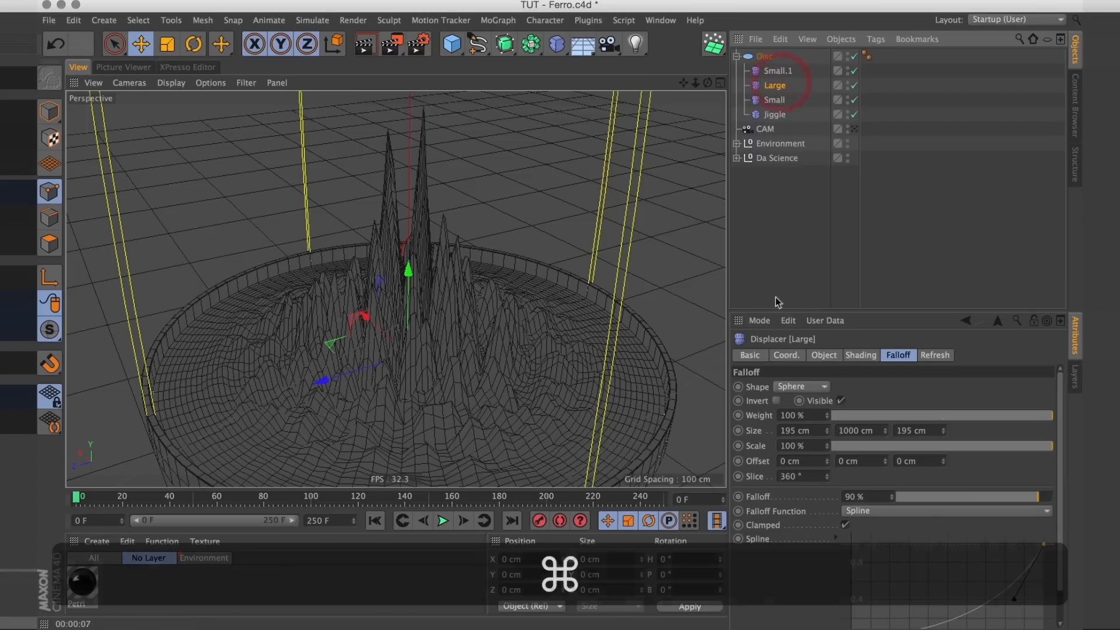
click(855, 357)
double_click(779, 73)
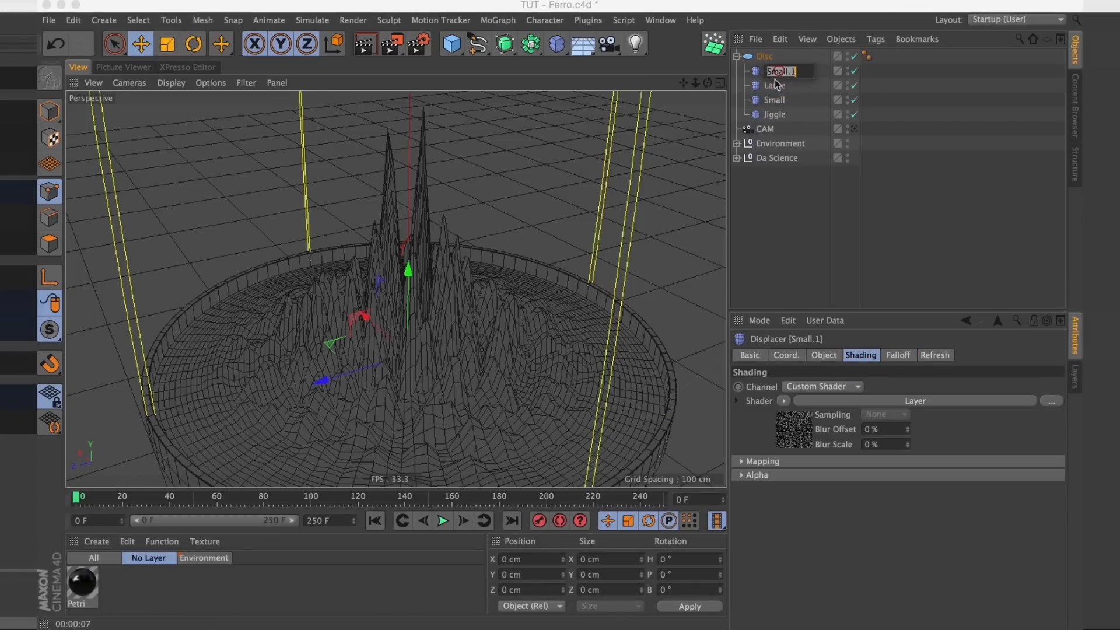
text(Waves)
key(Return)
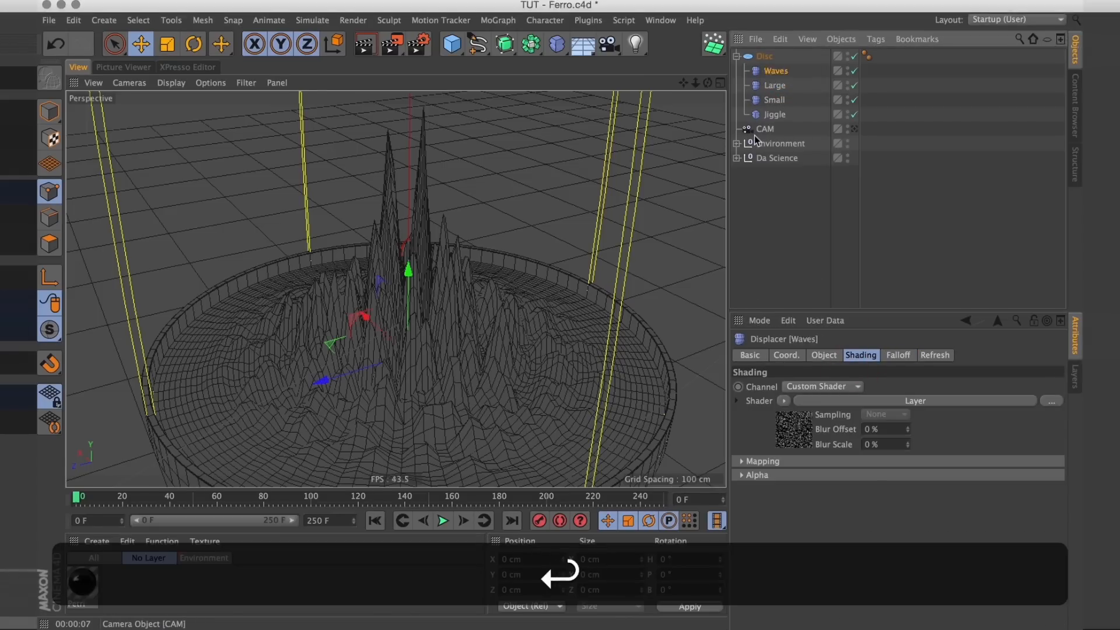
Load Volume.mov from the tex folder as the Waves Displacer's shader and disable the Large, Small and Jiggle deformers.
click(784, 401)
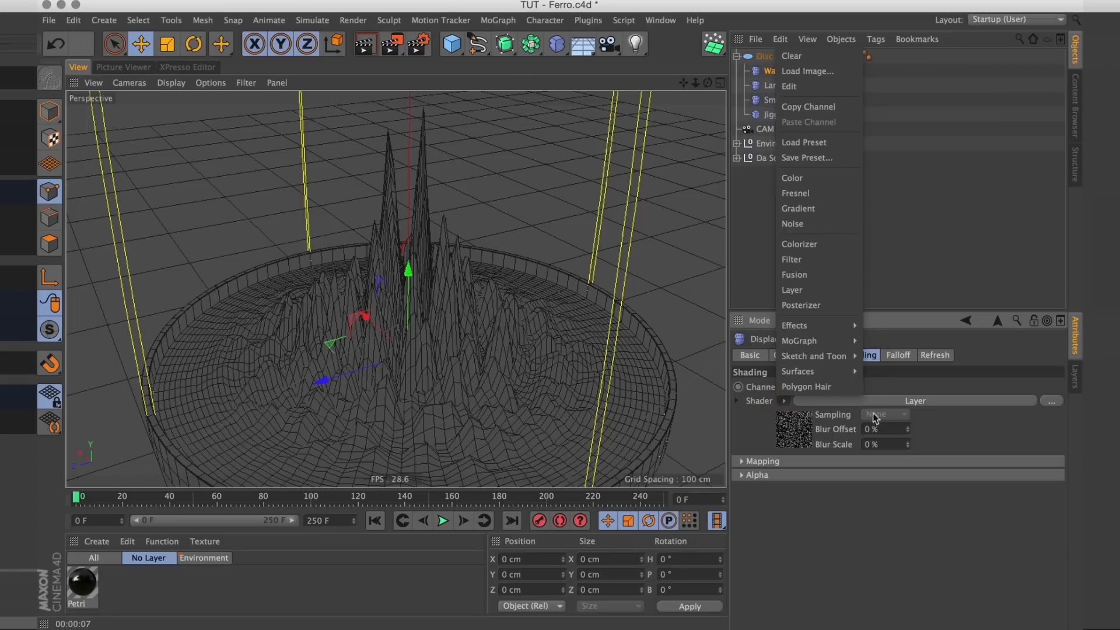
click(996, 420)
click(1050, 402)
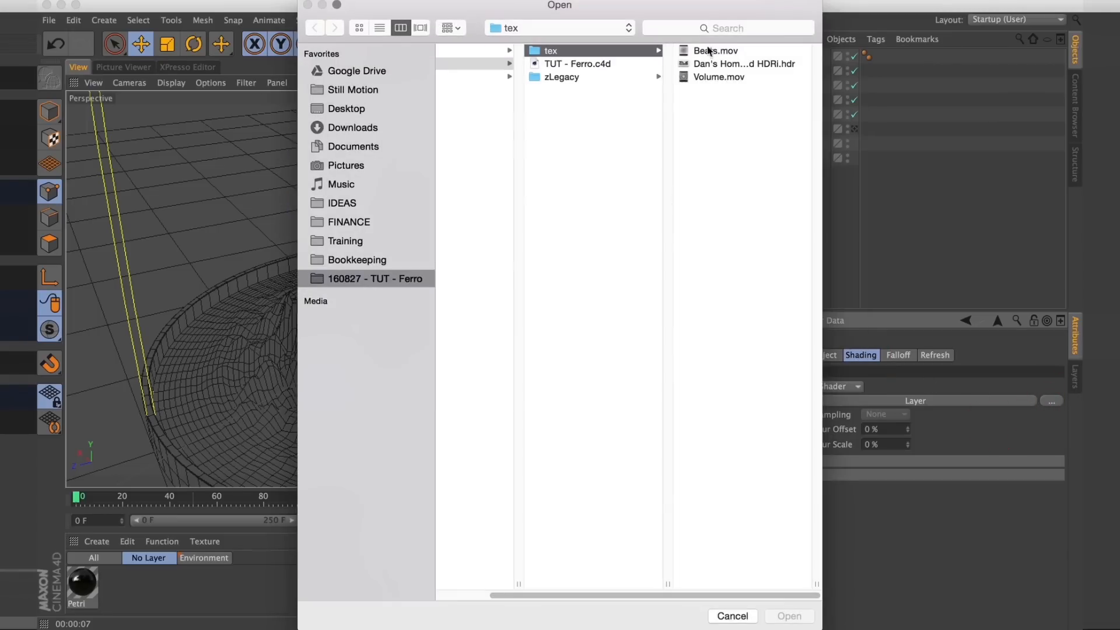
click(709, 51)
key(space)
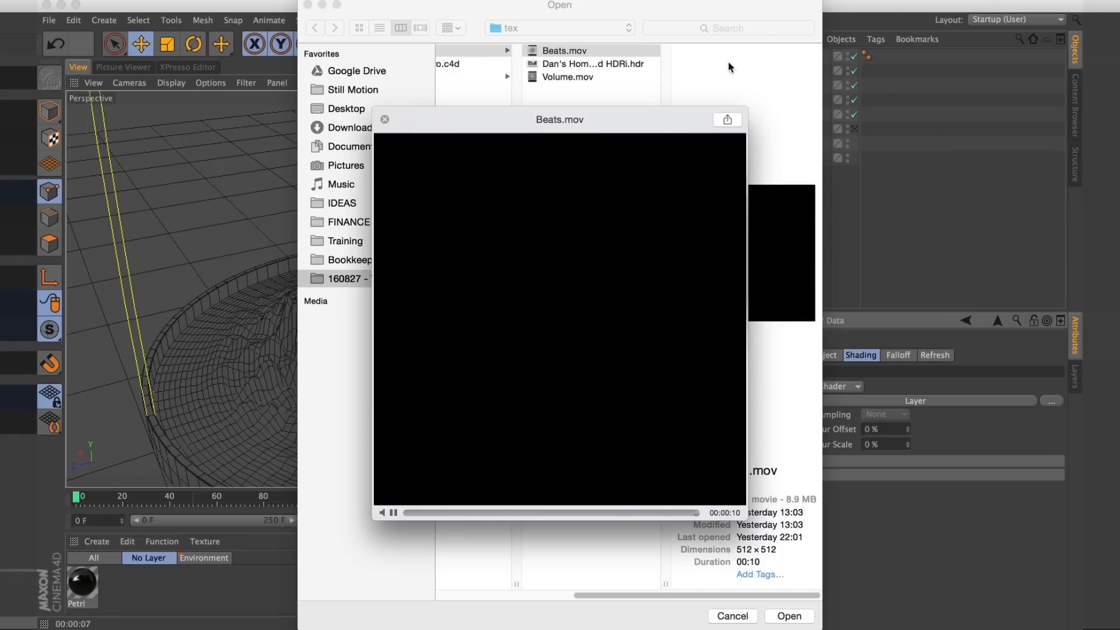
key(Return)
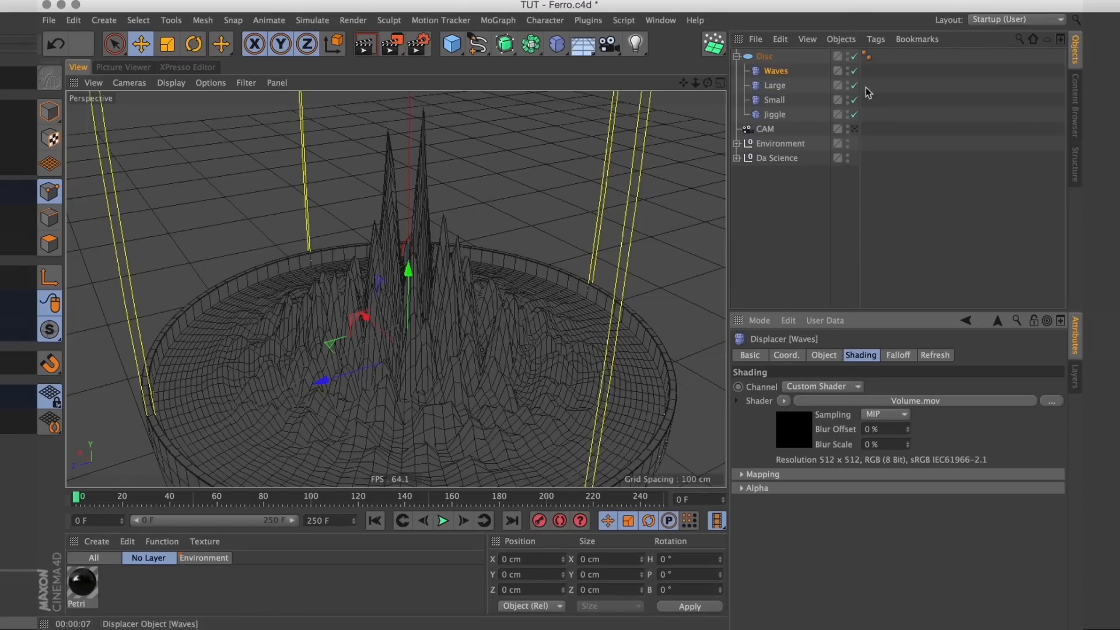
drag(855, 85, 855, 114)
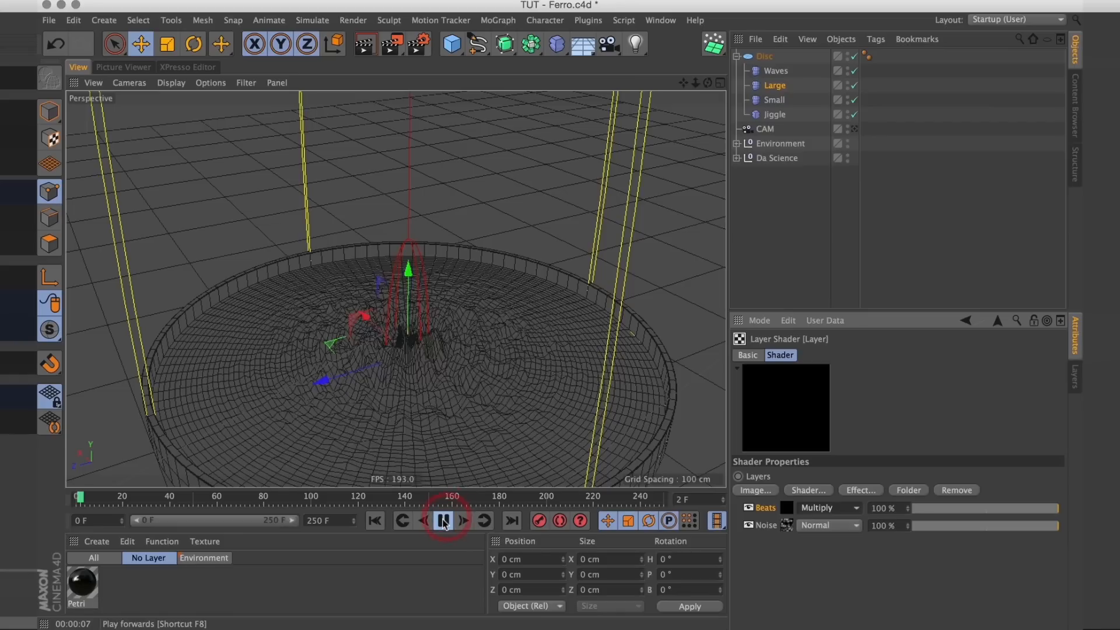
Stop the playback that tests the Beats layer multiplied over Large's noise and return to frame 0.
click(441, 523)
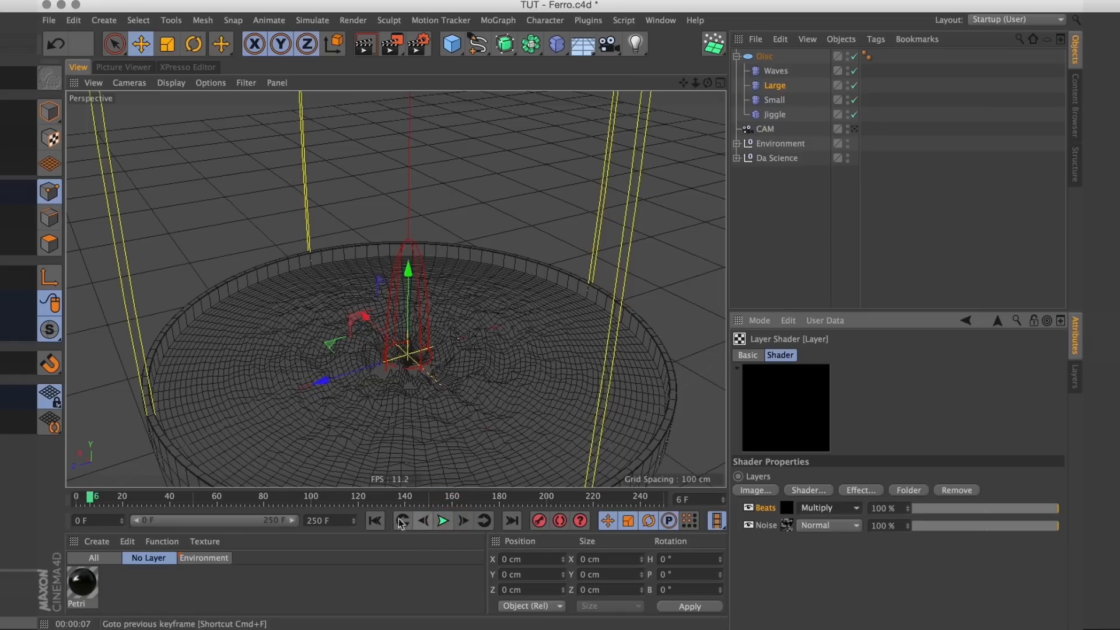
click(374, 520)
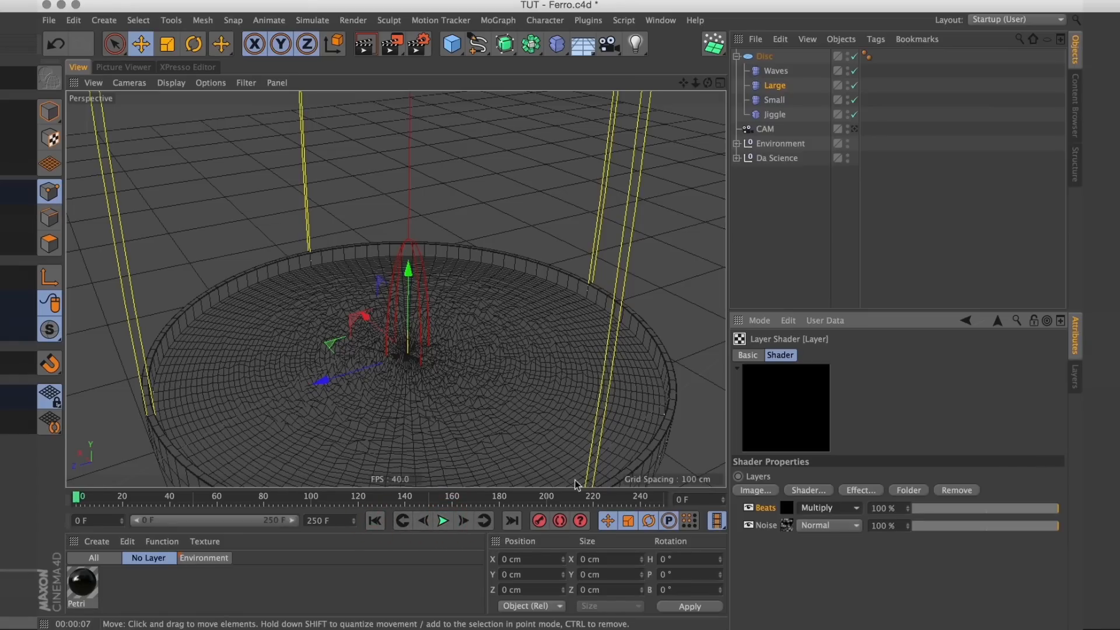